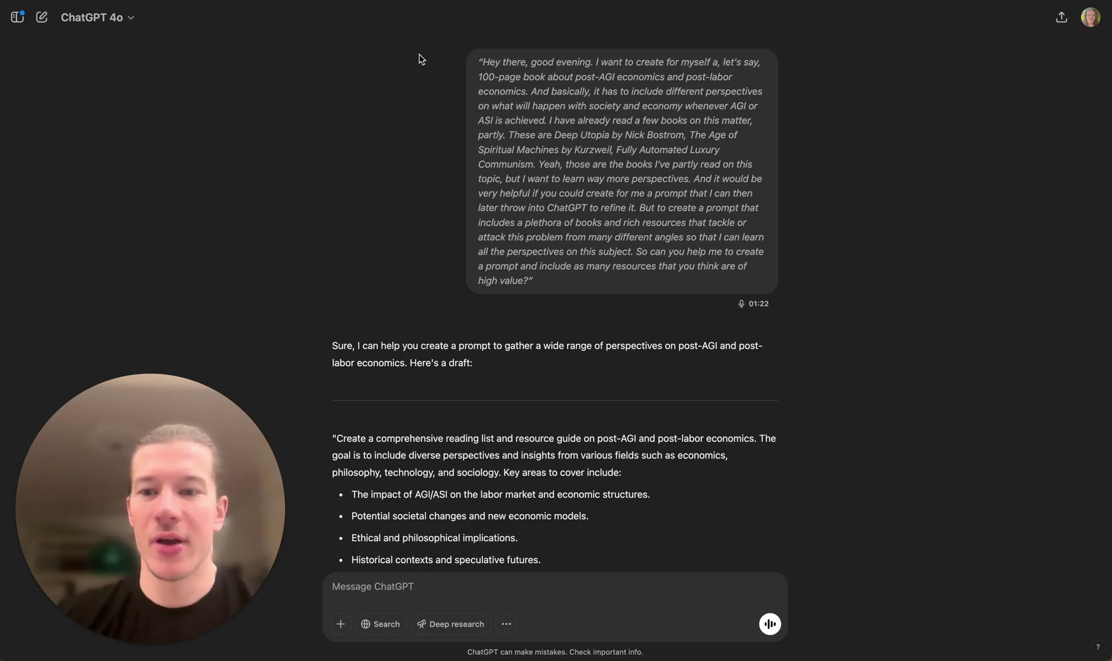
{"action": "scroll", "coordinate": [514, 100], "scroll_direction": "down", "scroll_amount": 1}
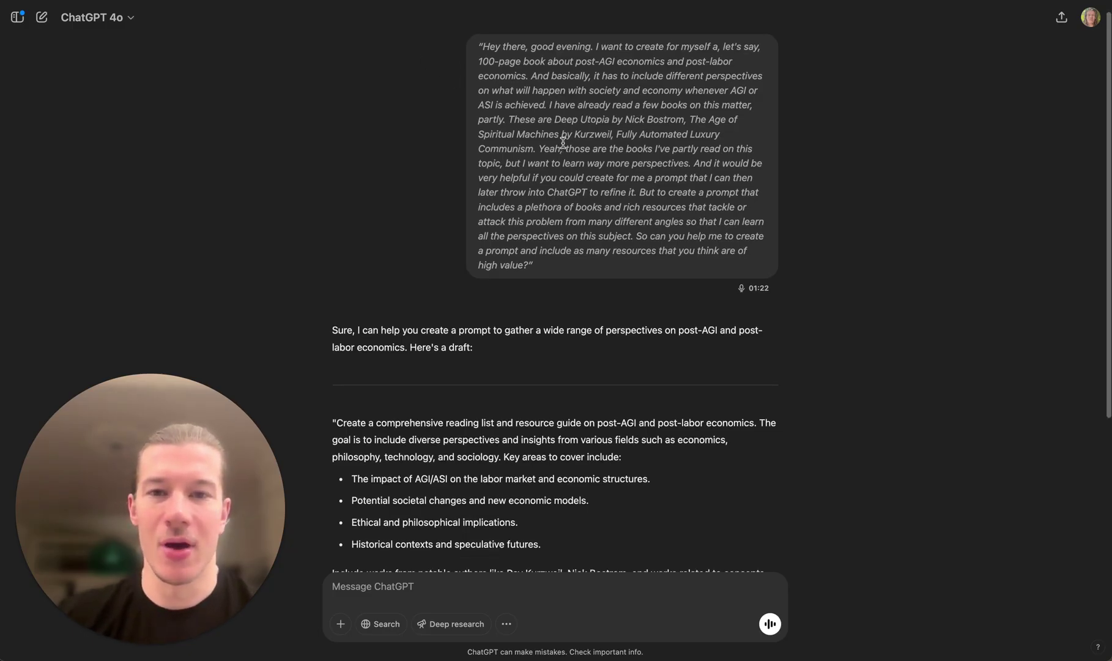
{"action": "scroll", "coordinate": [495, 83], "scroll_direction": "up", "scroll_amount": 1}
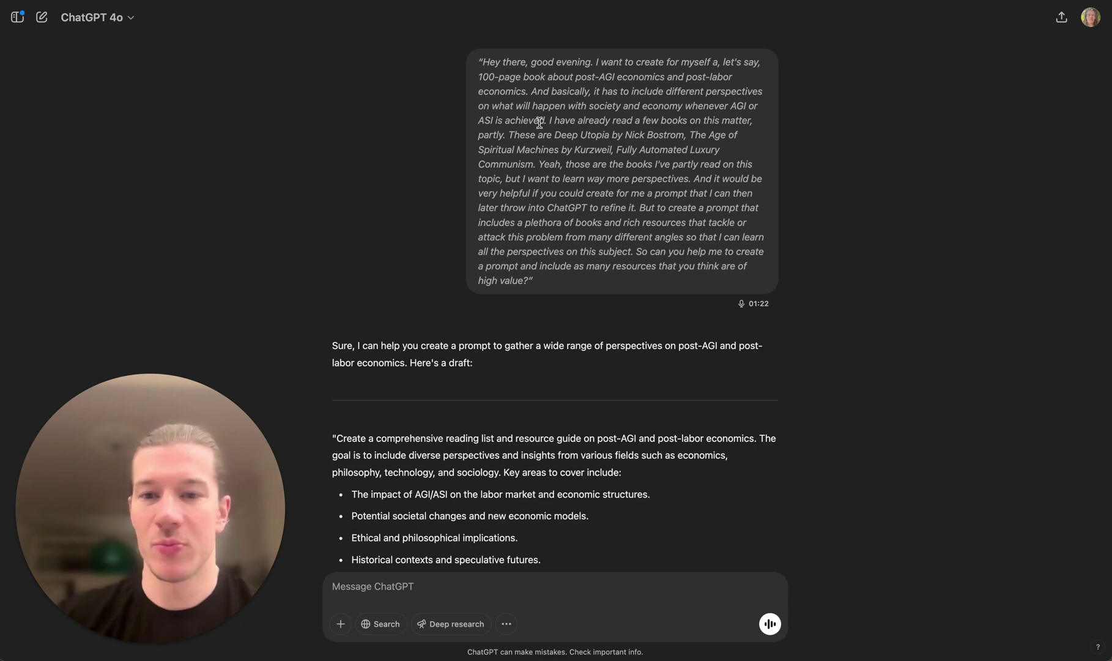
{"action": "scroll", "coordinate": [500, 77], "scroll_direction": "down", "scroll_amount": 4}
{"action": "scroll", "coordinate": [539, 124], "scroll_direction": "down", "scroll_amount": 2}
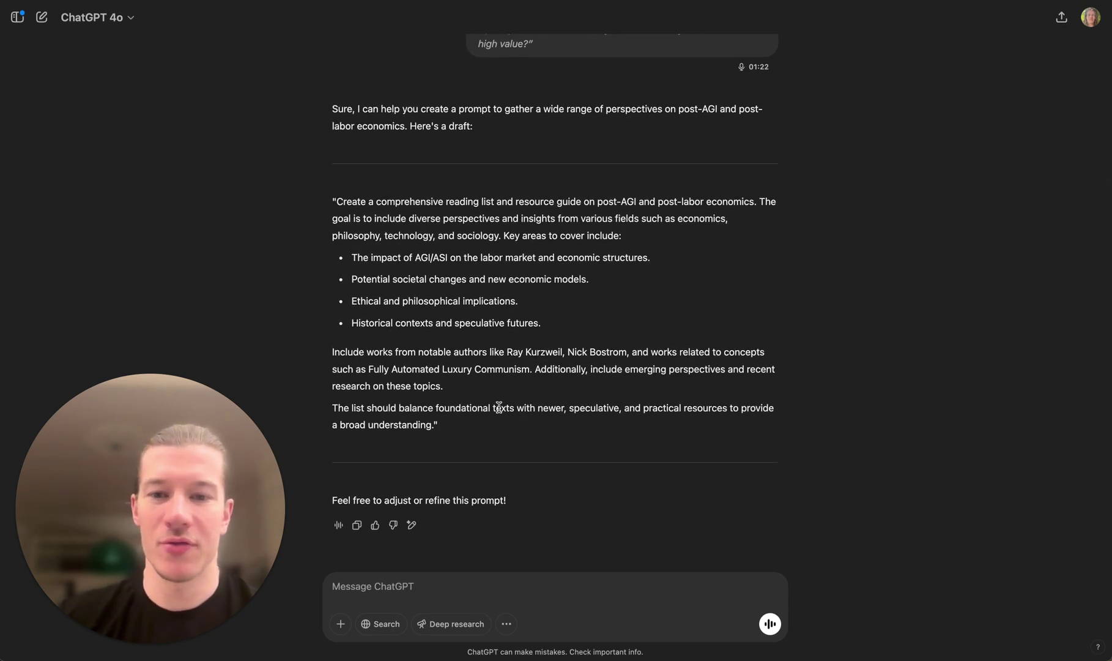
Select the reply's draft reading-list prompt, from its last line up to the opening quote
{"action": "left_click", "coordinate": [456, 426]}
{"action": "left_click_drag", "start_coordinate": [455, 426], "coordinate": [319, 209]}
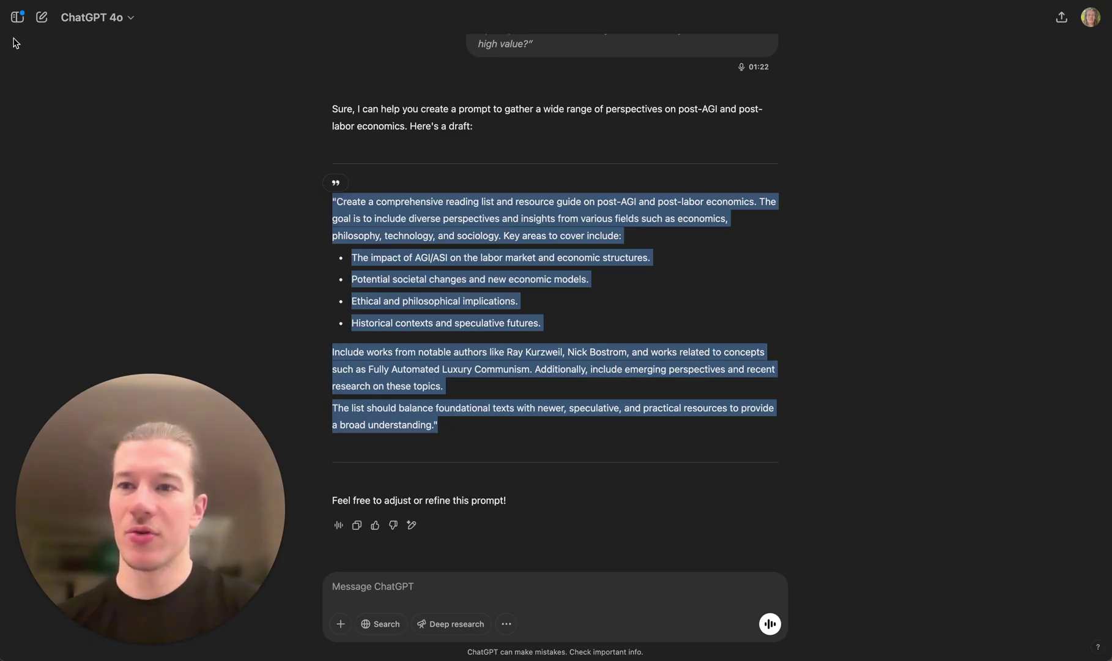
Start a new chat using the o1 pro mode model
{"action": "left_click", "coordinate": [41, 17]}
{"action": "left_click", "coordinate": [129, 18]}
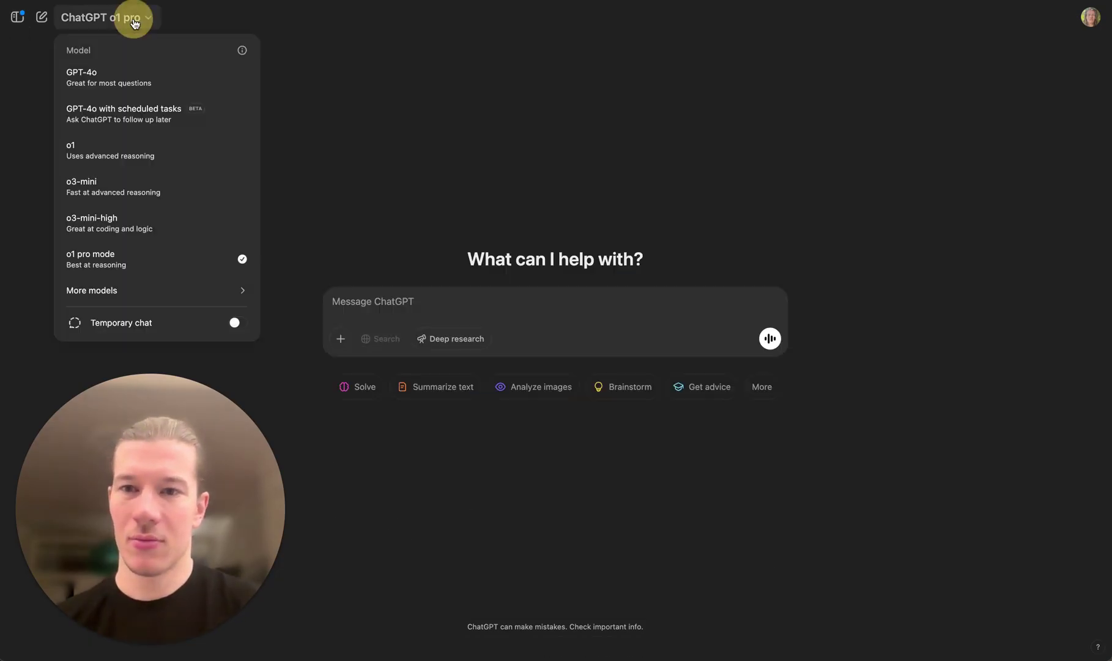
{"action": "left_click", "coordinate": [121, 268]}
Paste the draft prompt and add the refinement request above it, after two blank lines
{"action": "left_click", "coordinate": [439, 302]}
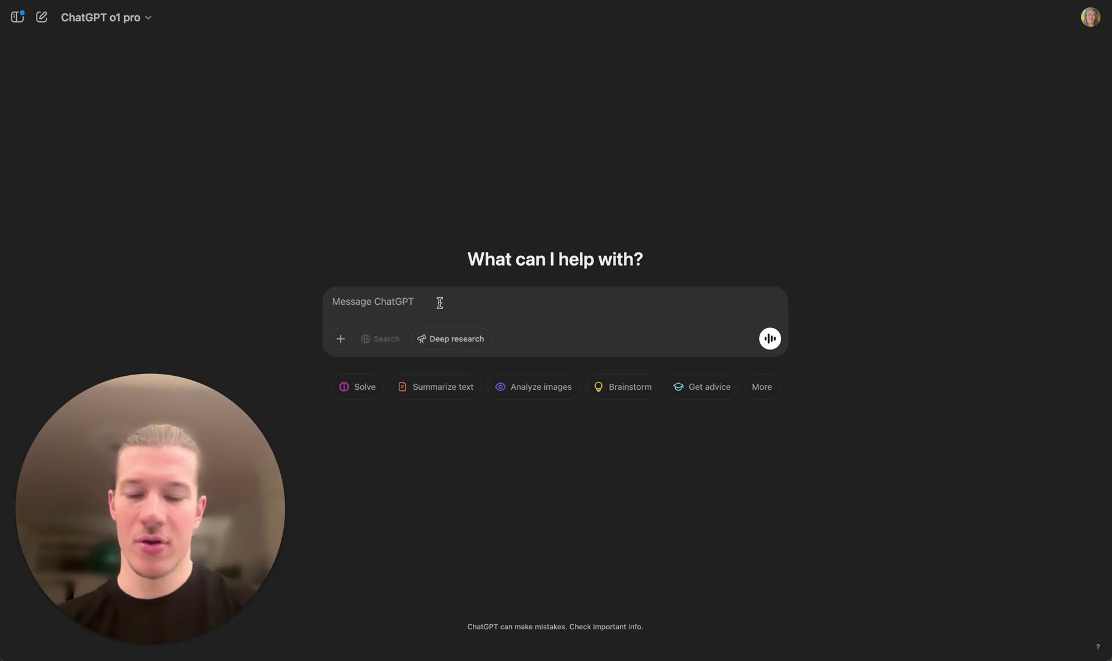
{"action": "type", "text": "\"Create a comprehensive reading list and resource guide on post-AGI and post-labor economics. The goal is to include diverse perspectives and insights from various fields such as economics, philosophy, technology, and sociology. Key areas to cover include:  The impact of AGI/ASI on the labor market and economic structures. Potential societal changes and new economic models. Ethical and philosophical implications. Historical contexts and speculative futures. Include works from notable authors like Ray Kurzweil, Nick Bostrom, and works related to concepts such as Fully Automated Luxury Communism. Additionally, include emerging perspectives and recent research on these topics."}
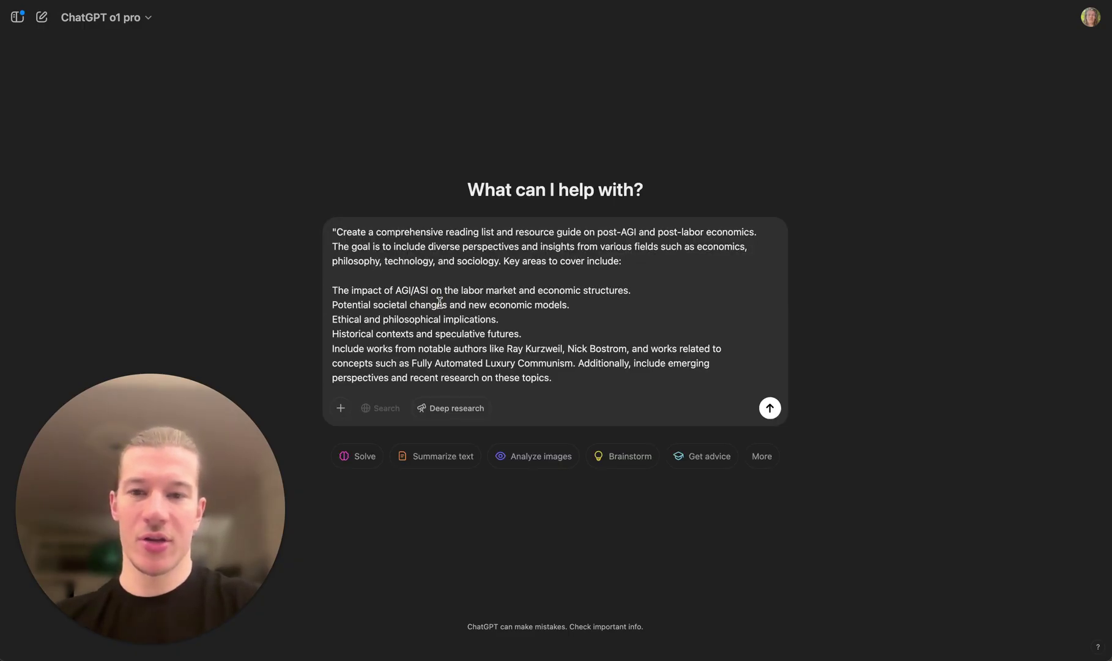
{"action": "left_click", "coordinate": [338, 232]}
{"action": "key", "text": "shift+Return"}
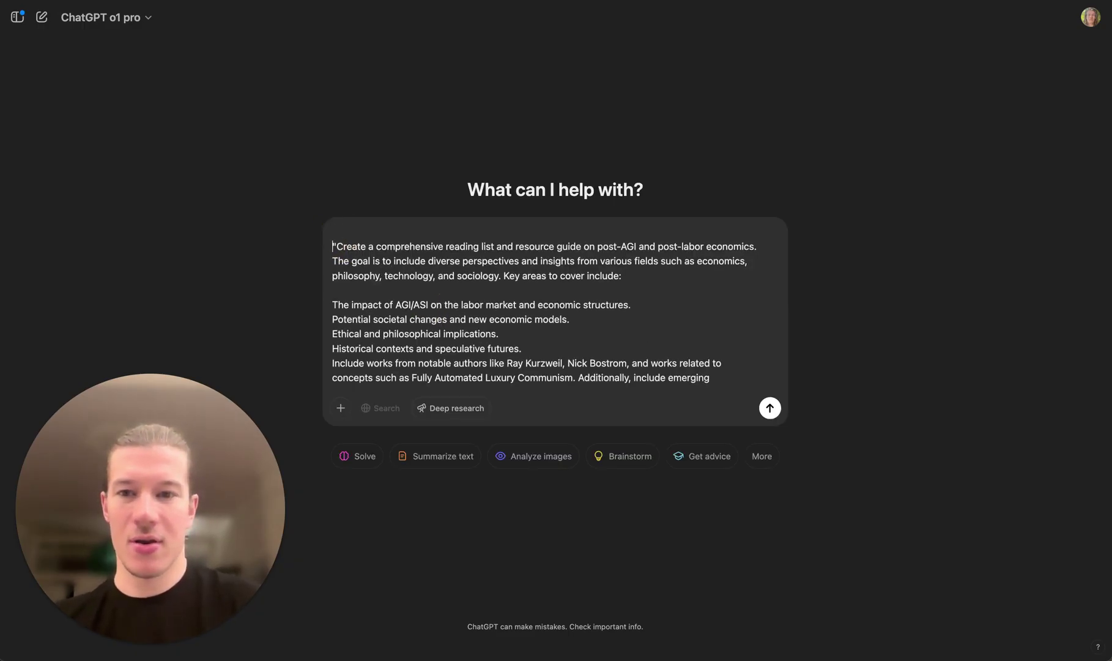
{"action": "key", "text": "shift+Return"}
{"action": "key", "text": "shift+Return"}
{"action": "key", "text": "shift+Return"}
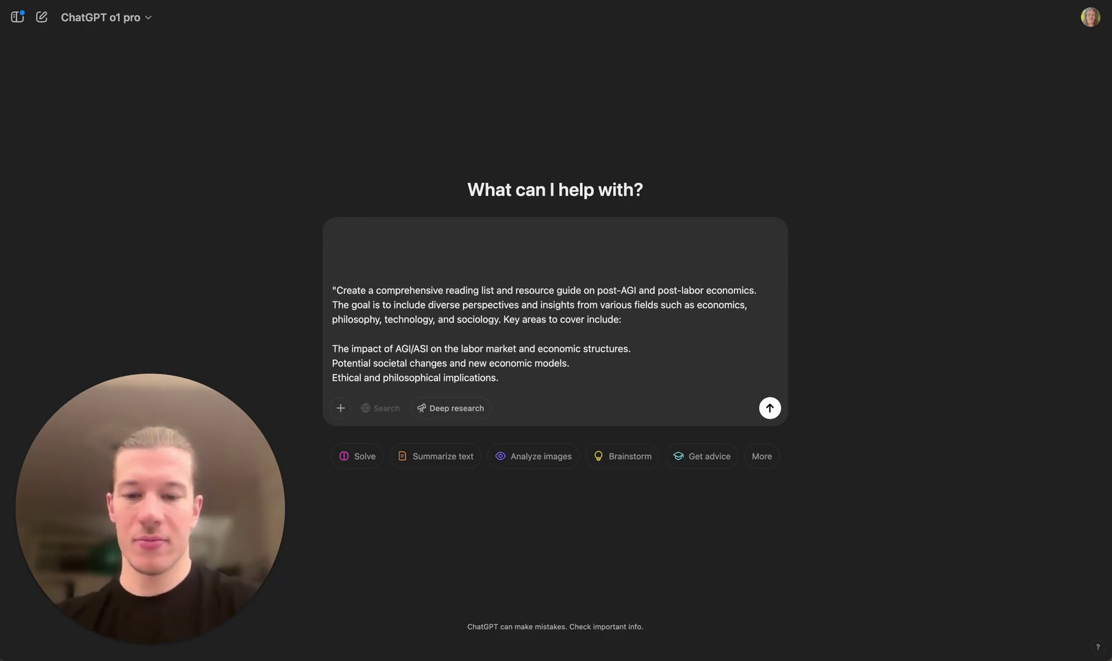
{"action": "key", "text": "Up"}
{"action": "key", "text": "Up"}
{"action": "key", "text": "Up"}
{"action": "type", "text": "I want to refine and elaborate the prompt below so I can use it for ChatGPT Deep Research, My end goal is to create a 100-page PDF for myself so that I can quickly master this topic. Please create the prompt in such a way that is best understood by an AI. Add resources, examples, books etc."}
{"action": "left_click", "coordinate": [401, 288]}
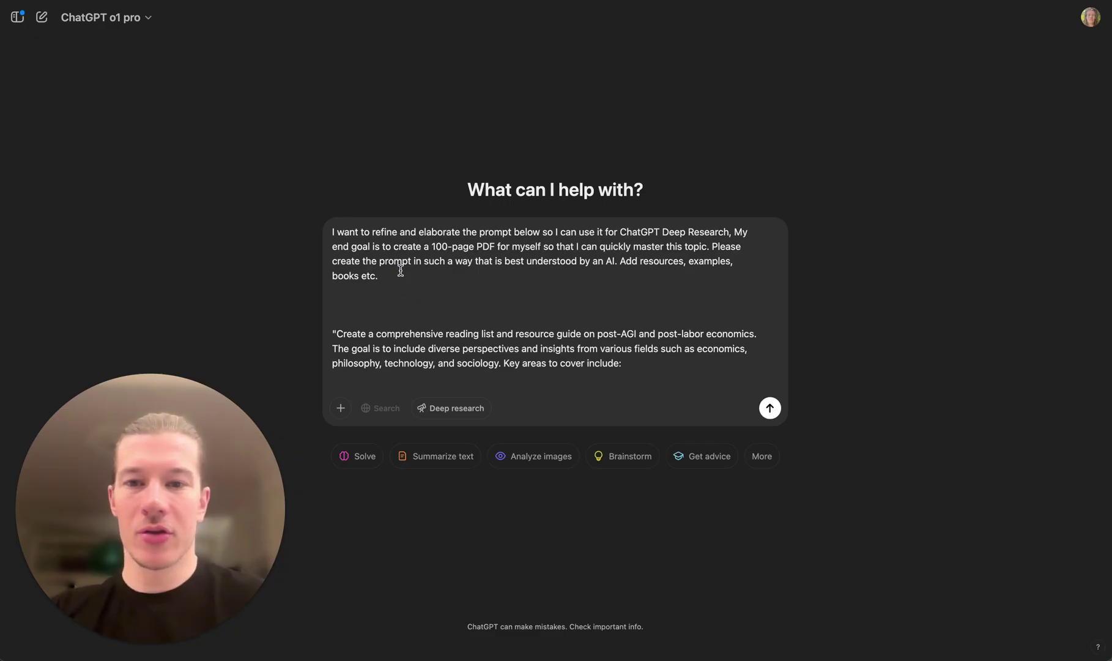
{"action": "scroll", "coordinate": [417, 323], "scroll_direction": "down", "scroll_amount": 2}
{"action": "scroll", "coordinate": [410, 318], "scroll_direction": "up", "scroll_amount": 2}
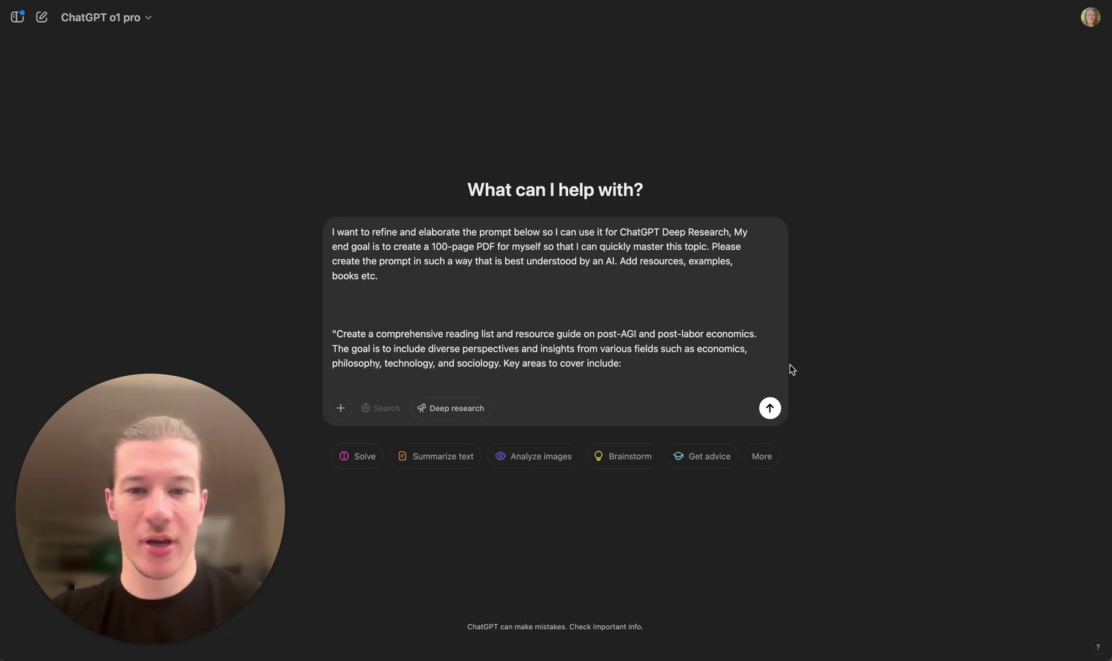
Send the refinement request and select o1 pro's refined prompt from Goal through Balance
{"action": "left_click", "coordinate": [769, 408]}
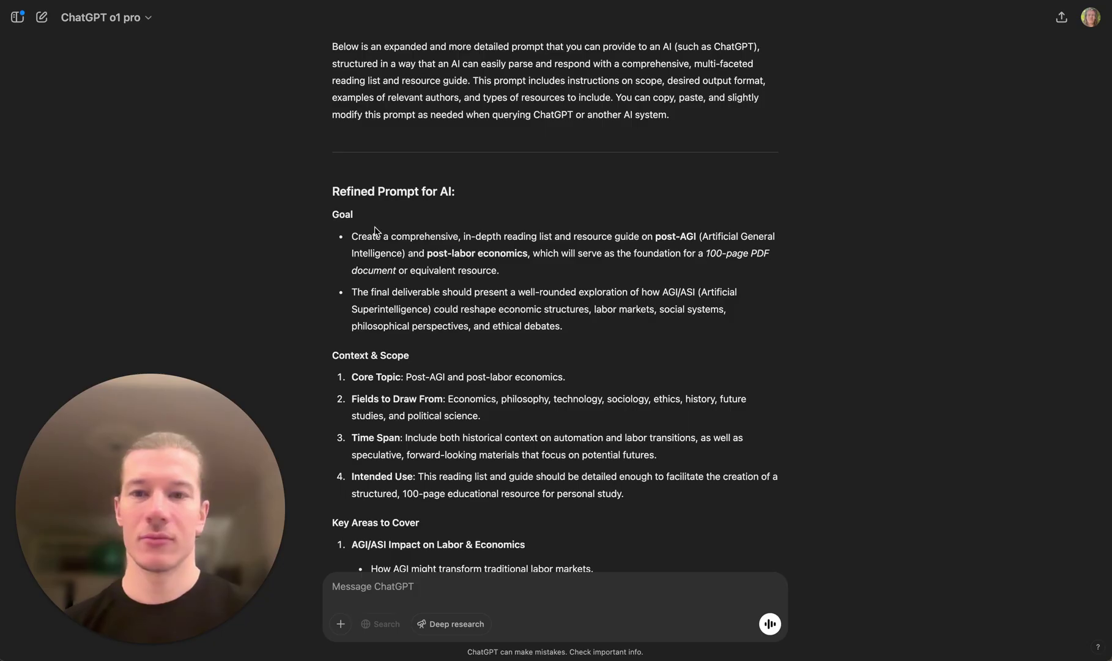
{"action": "scroll", "coordinate": [473, 193], "scroll_direction": "up", "scroll_amount": 1}
{"action": "scroll", "coordinate": [474, 193], "scroll_direction": "down", "scroll_amount": 1}
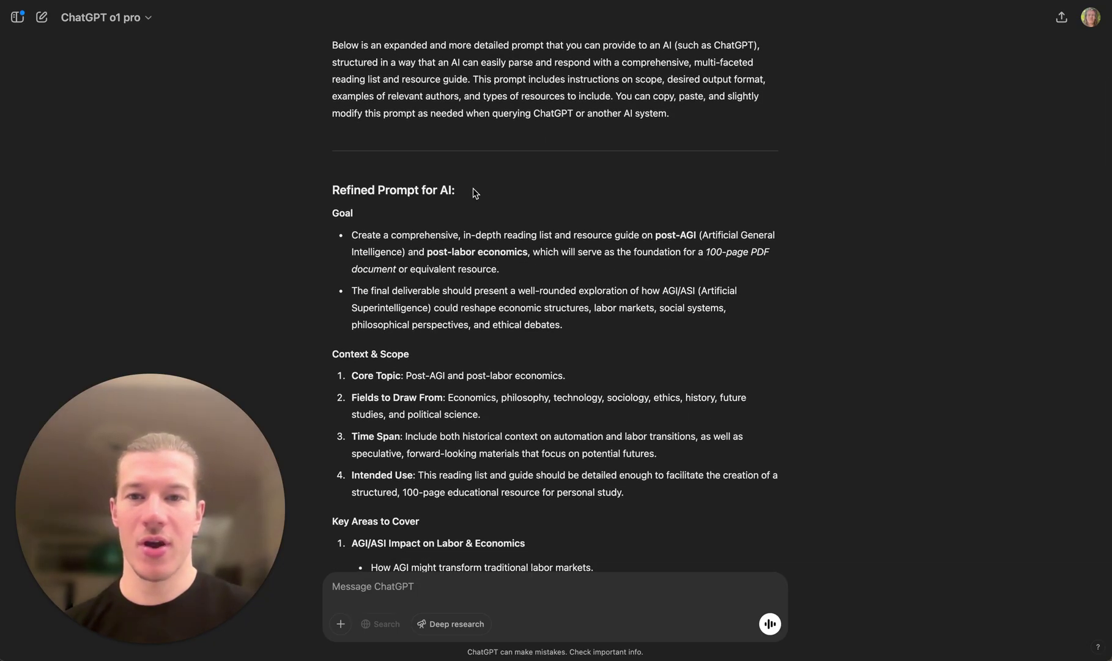
{"action": "scroll", "coordinate": [474, 193], "scroll_direction": "down", "scroll_amount": 1}
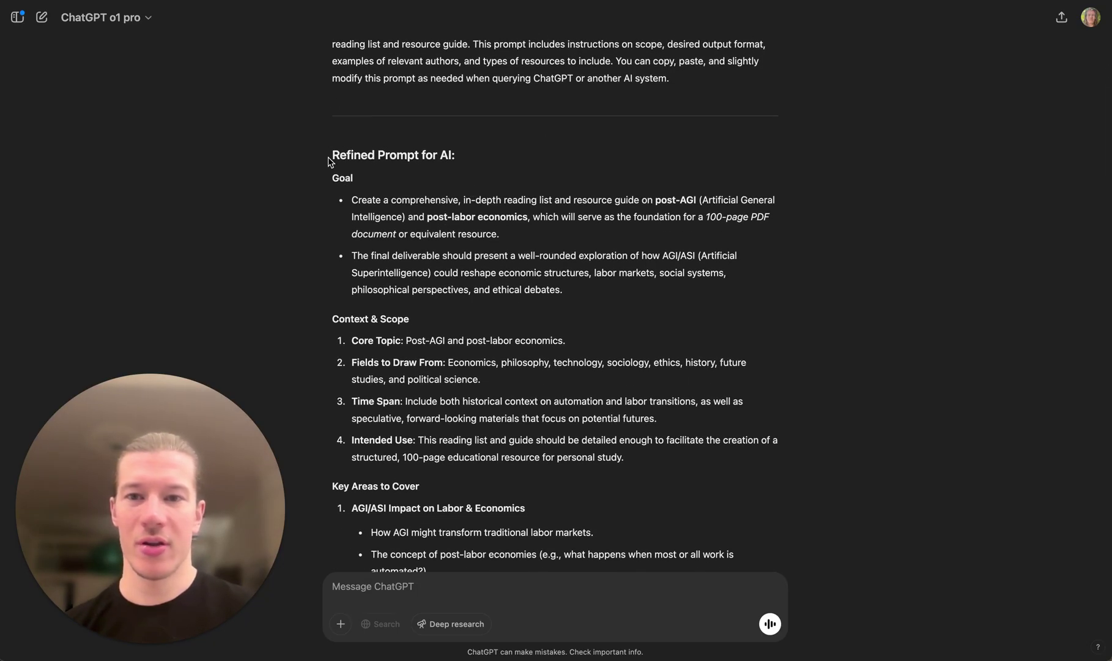
{"action": "left_click_drag", "start_coordinate": [332, 155], "coordinate": [620, 235]}
{"action": "key", "text": "super+c"}
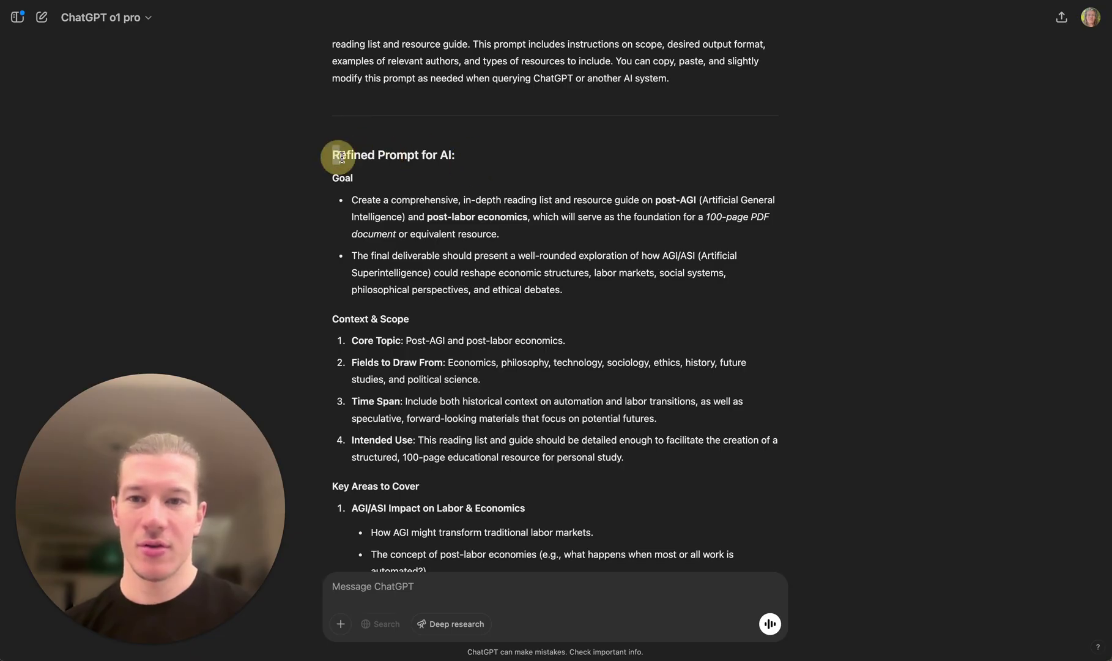
{"action": "scroll", "coordinate": [619, 235], "scroll_direction": "down", "scroll_amount": 3}
{"action": "scroll", "coordinate": [620, 235], "scroll_direction": "down", "scroll_amount": 2}
{"action": "scroll", "coordinate": [620, 234], "scroll_direction": "down", "scroll_amount": 1}
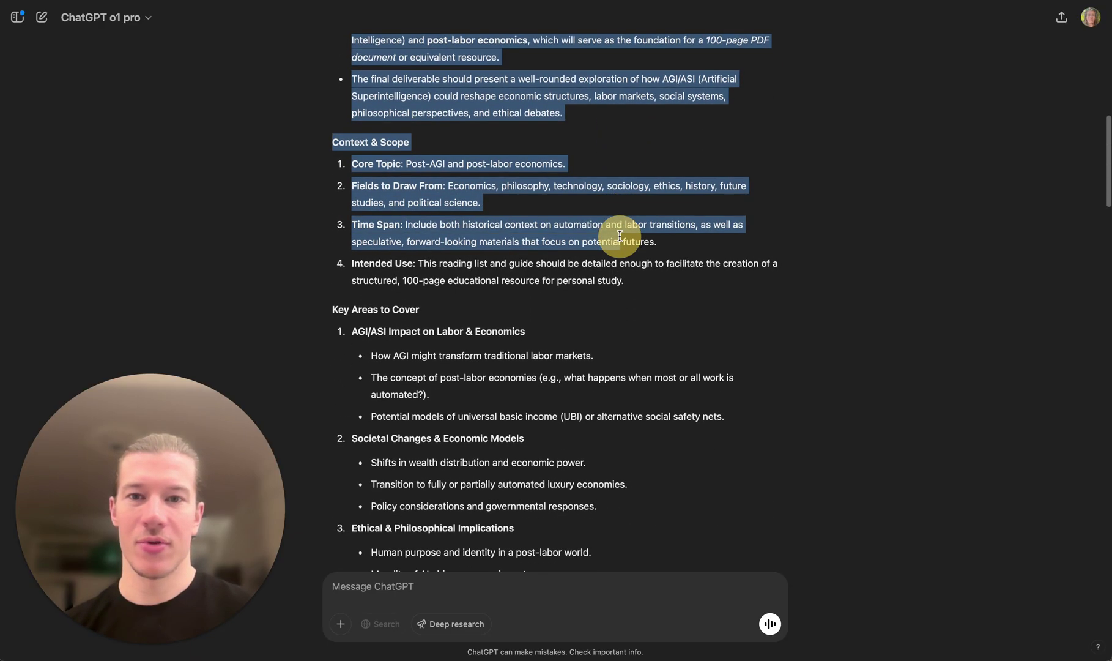
{"action": "scroll", "coordinate": [620, 235], "scroll_direction": "up", "scroll_amount": 2}
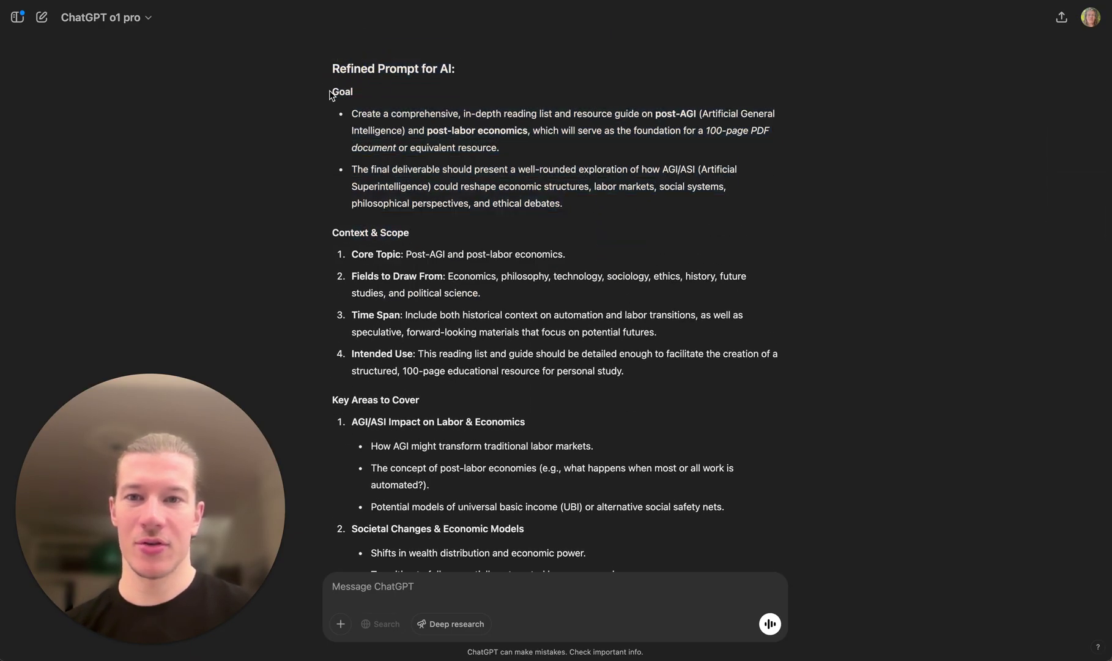
{"action": "mouse_move", "coordinate": [331, 91]}
{"action": "left_mouse_down"}
{"action": "mouse_move", "coordinate": [379, 98]}
{"action": "mouse_move", "coordinate": [472, 145]}
{"action": "left_mouse_up"}
{"action": "scroll", "coordinate": [509, 162], "scroll_direction": "down", "scroll_amount": 3}
{"action": "scroll", "coordinate": [510, 169], "scroll_direction": "down", "scroll_amount": 3}
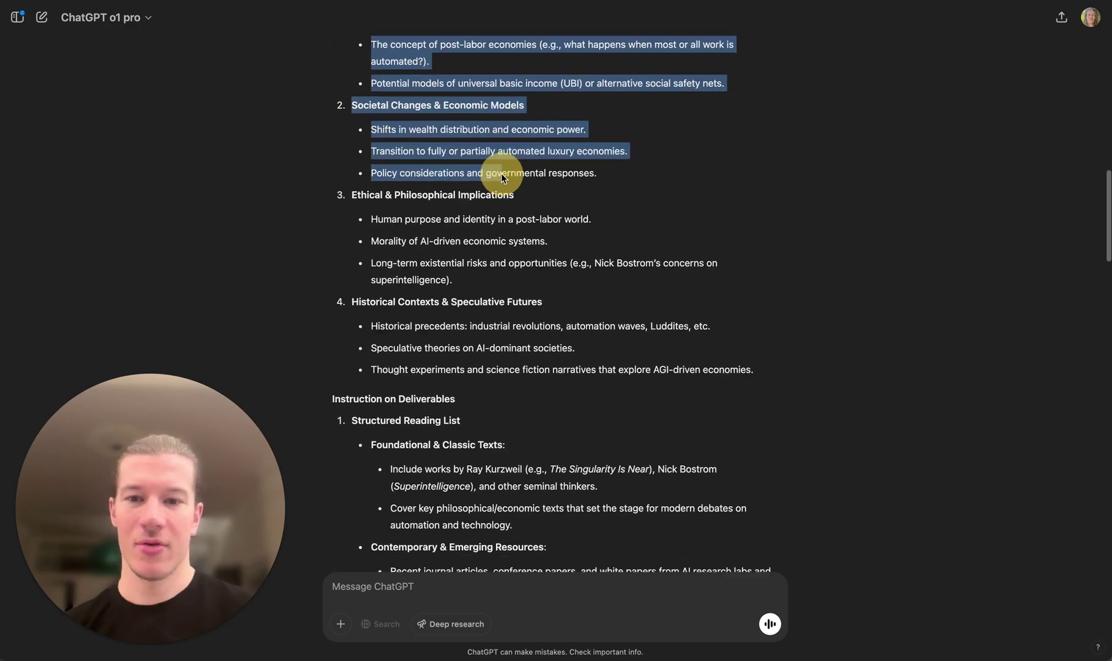
{"action": "scroll", "coordinate": [501, 178], "scroll_direction": "down", "scroll_amount": 7}
{"action": "scroll", "coordinate": [502, 177], "scroll_direction": "down", "scroll_amount": 5}
{"action": "scroll", "coordinate": [502, 177], "scroll_direction": "down", "scroll_amount": 5}
{"action": "scroll", "coordinate": [502, 177], "scroll_direction": "down", "scroll_amount": 4}
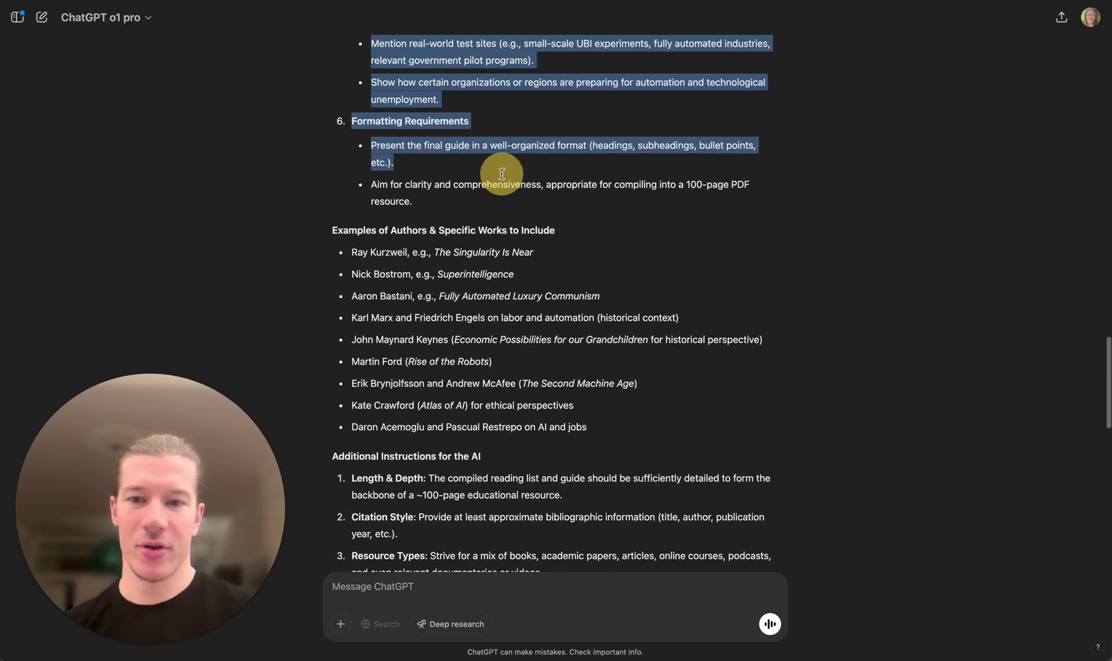
{"action": "scroll", "coordinate": [501, 177], "scroll_direction": "down", "scroll_amount": 2}
{"action": "scroll", "coordinate": [501, 173], "scroll_direction": "down", "scroll_amount": 1}
{"action": "scroll", "coordinate": [501, 173], "scroll_direction": "down", "scroll_amount": 3}
{"action": "scroll", "coordinate": [501, 173], "scroll_direction": "down", "scroll_amount": 1}
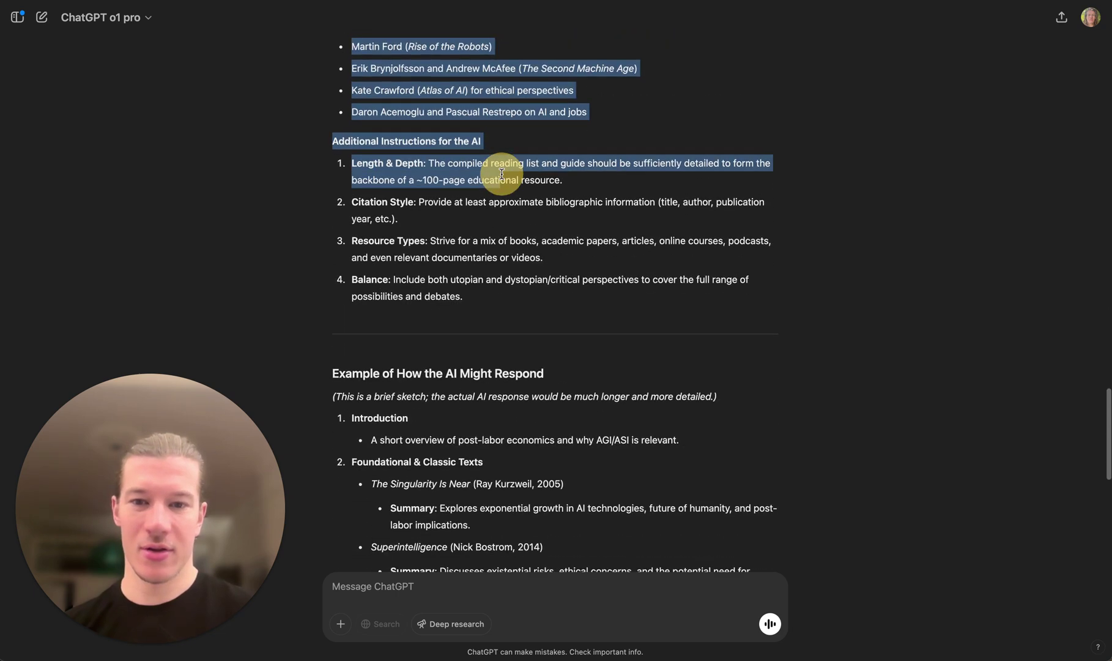
{"action": "mouse_move", "coordinate": [501, 174]}
{"action": "left_mouse_down"}
{"action": "mouse_move", "coordinate": [472, 281]}
{"action": "mouse_move", "coordinate": [500, 299]}
{"action": "left_mouse_up"}
{"action": "scroll", "coordinate": [476, 391], "scroll_direction": "up", "scroll_amount": 1}
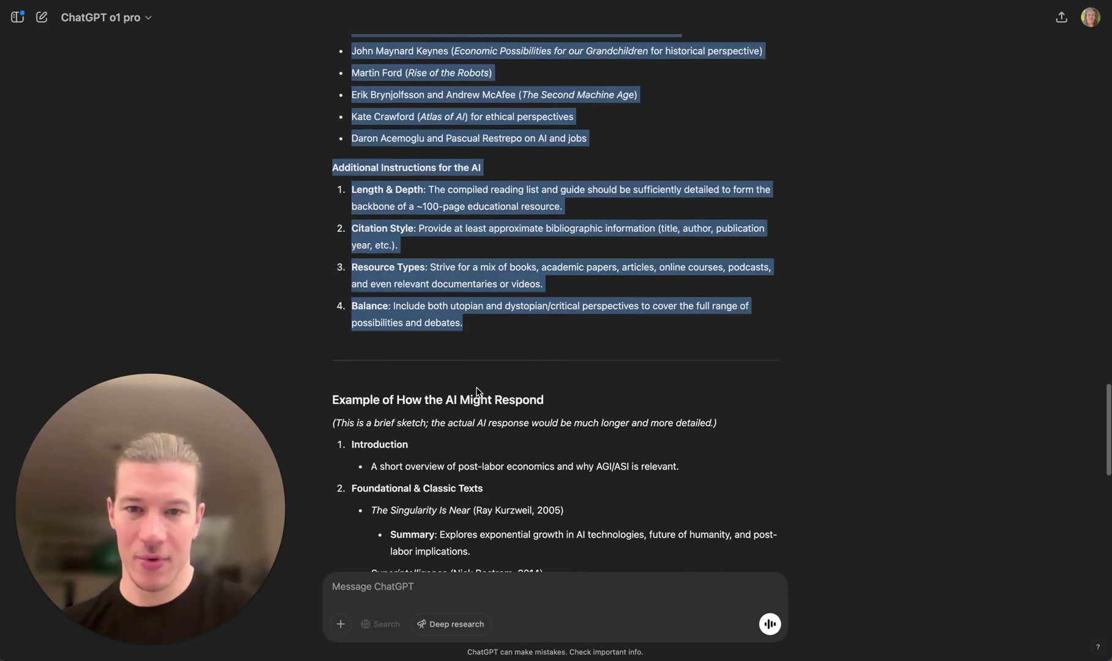
{"action": "scroll", "coordinate": [477, 391], "scroll_direction": "up", "scroll_amount": 1}
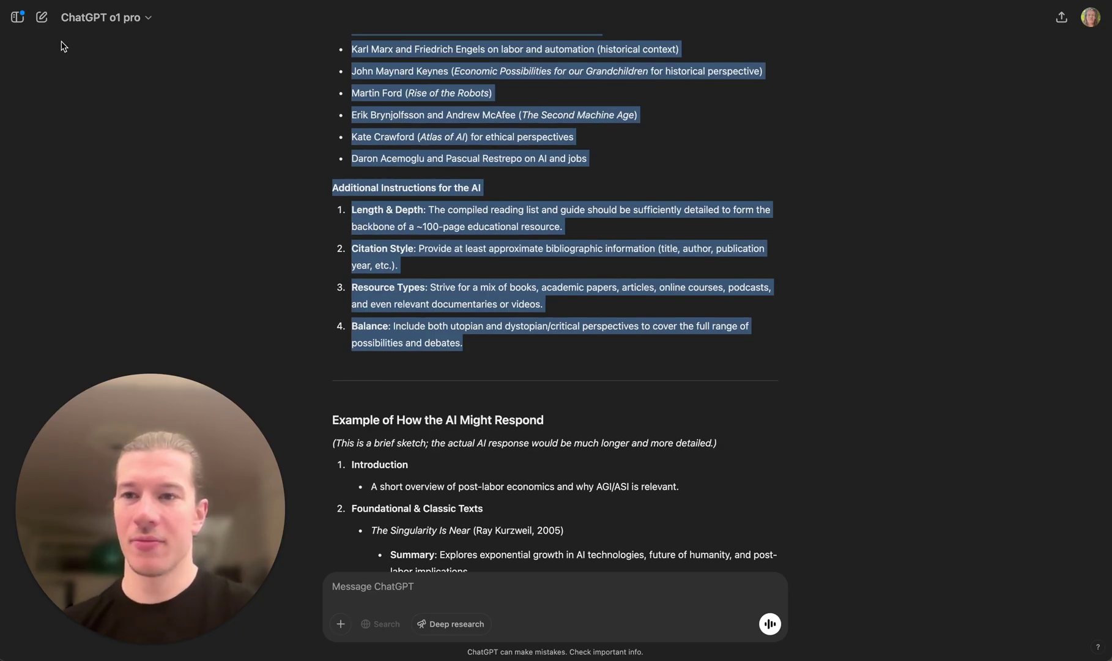
Start a new o3-mini-high chat with Deep research turned on
{"action": "left_click", "coordinate": [40, 17]}
{"action": "left_click", "coordinate": [141, 22]}
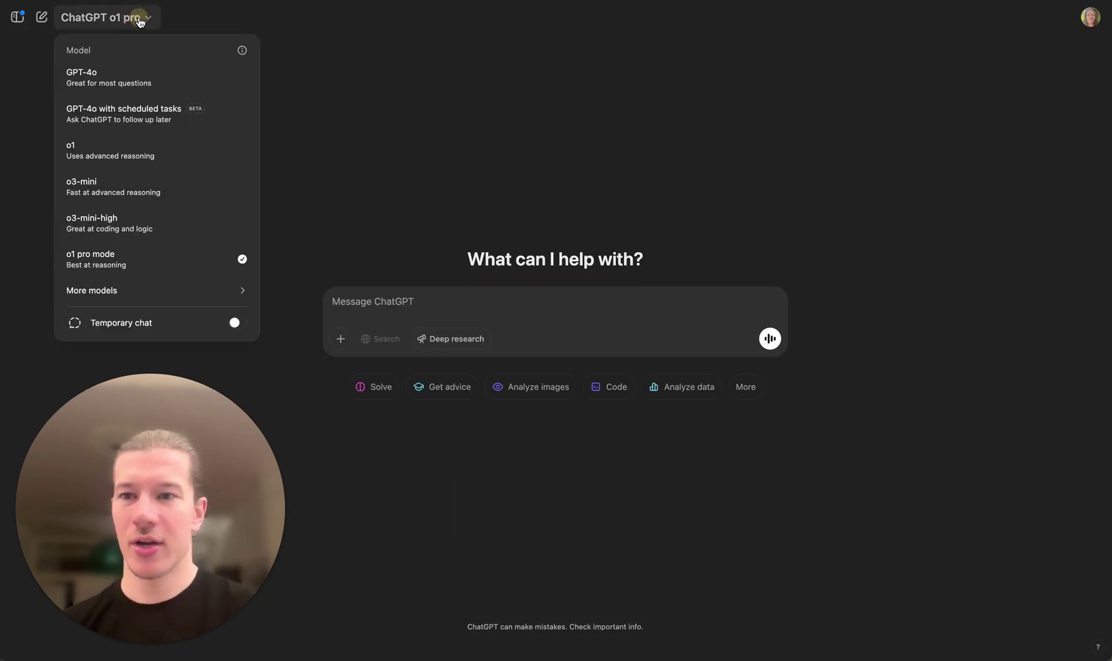
{"action": "left_click", "coordinate": [96, 223]}
{"action": "left_click", "coordinate": [448, 340]}
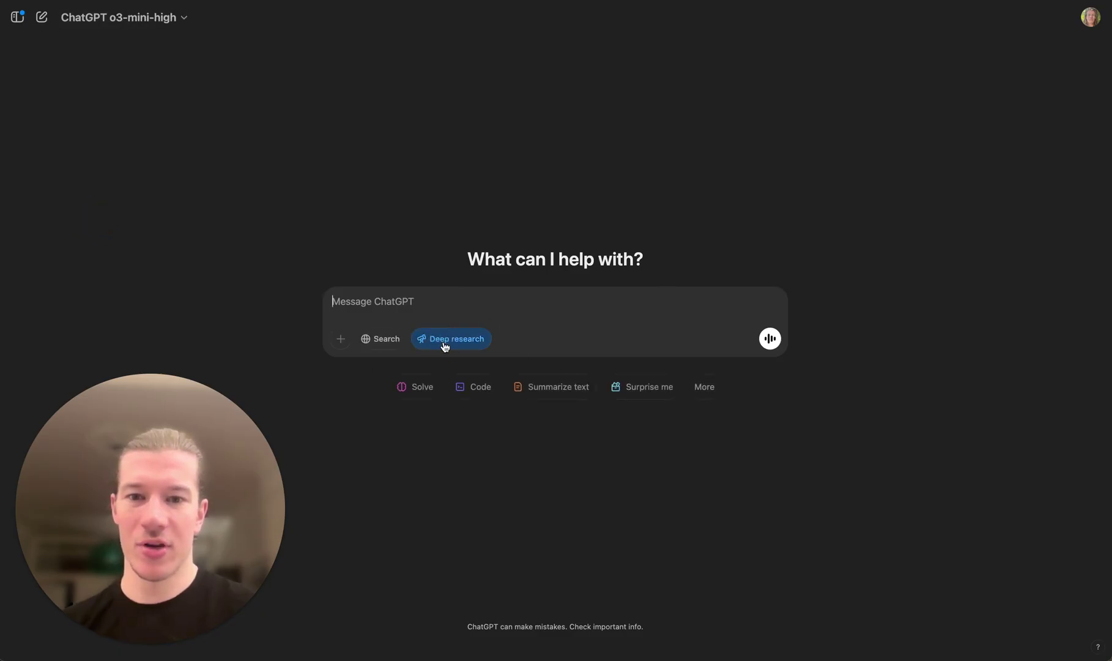
Paste the refined research prompt and send it
{"action": "left_click", "coordinate": [358, 303]}
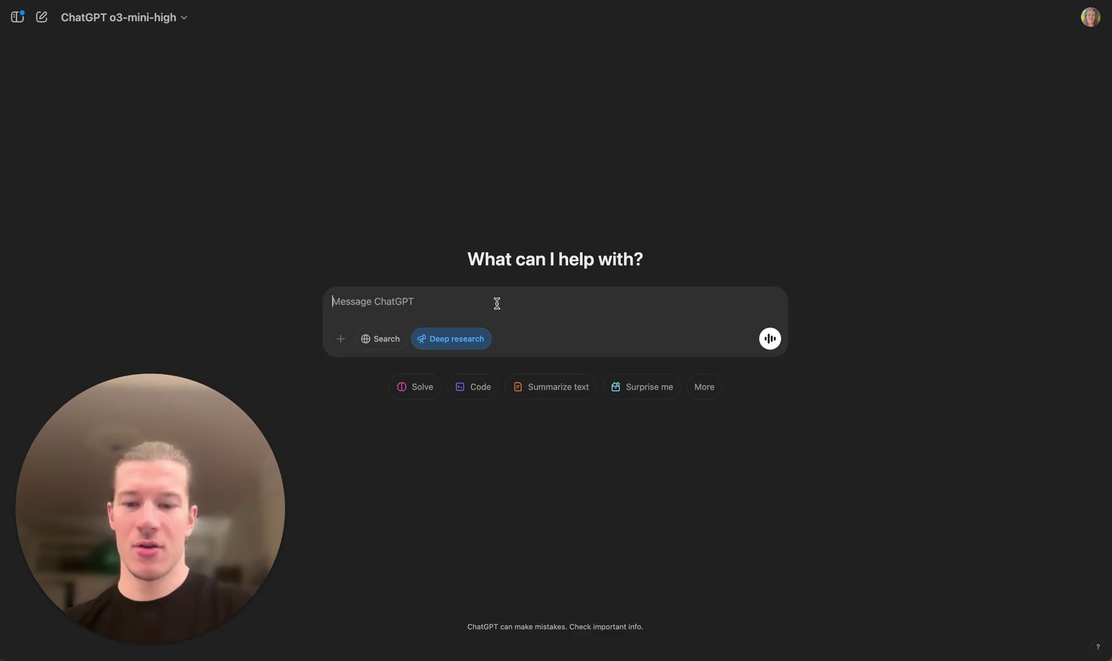
{"action": "key", "text": "super+v"}
{"action": "scroll", "coordinate": [532, 303], "scroll_direction": "down", "scroll_amount": 10}
{"action": "scroll", "coordinate": [533, 304], "scroll_direction": "down", "scroll_amount": 10}
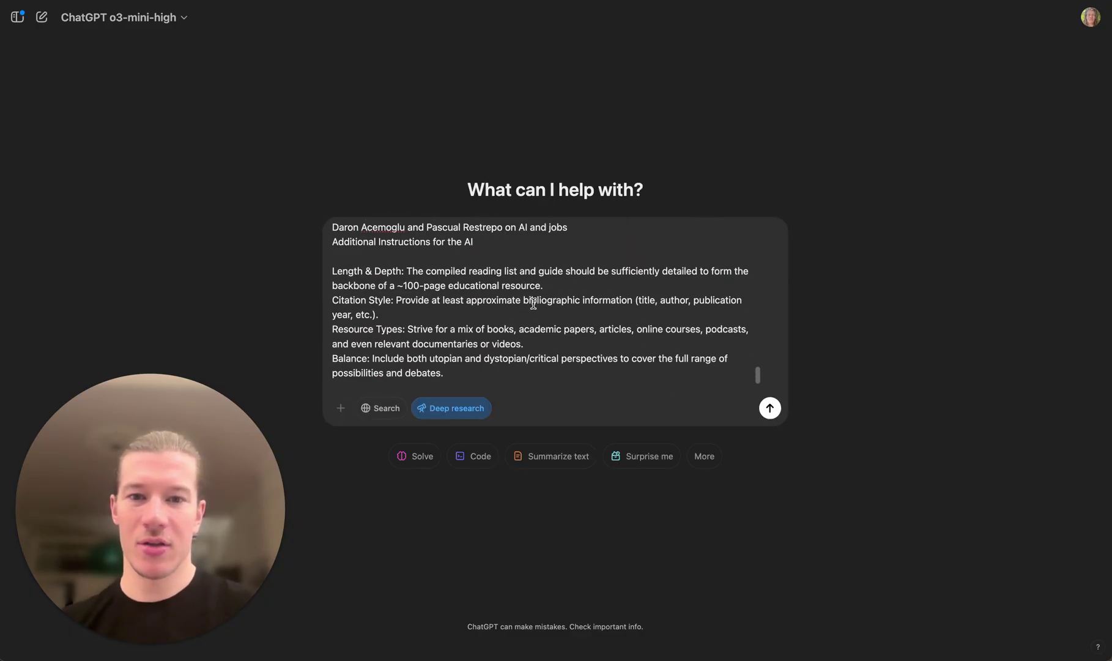
{"action": "left_click", "coordinate": [770, 409]}
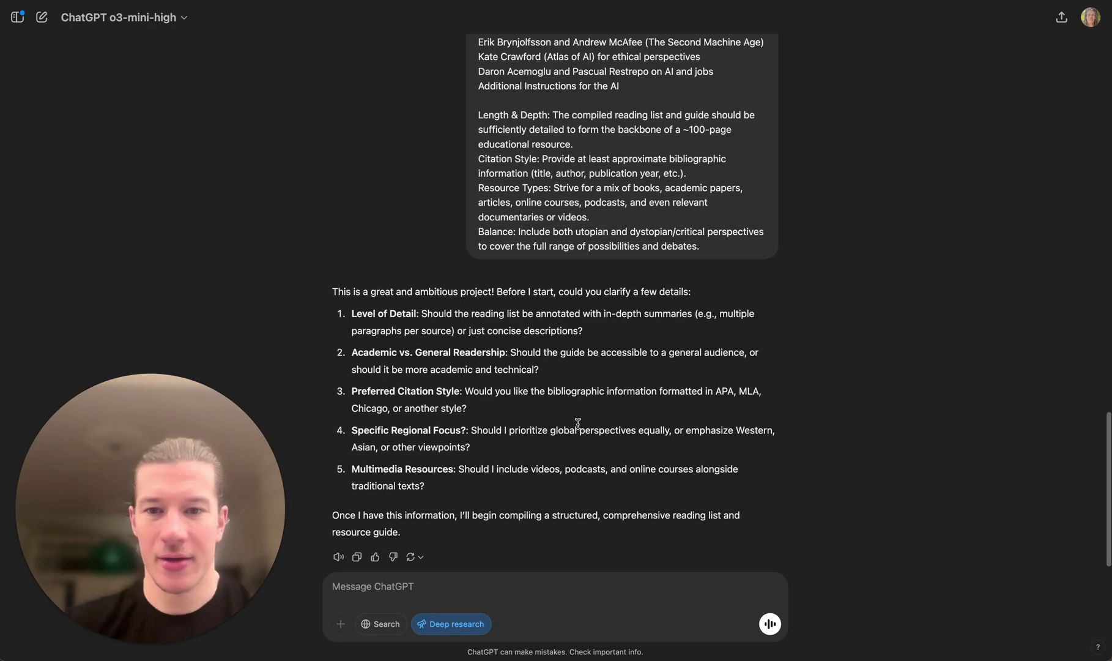
{"action": "scroll", "coordinate": [578, 422], "scroll_direction": "down", "scroll_amount": 1}
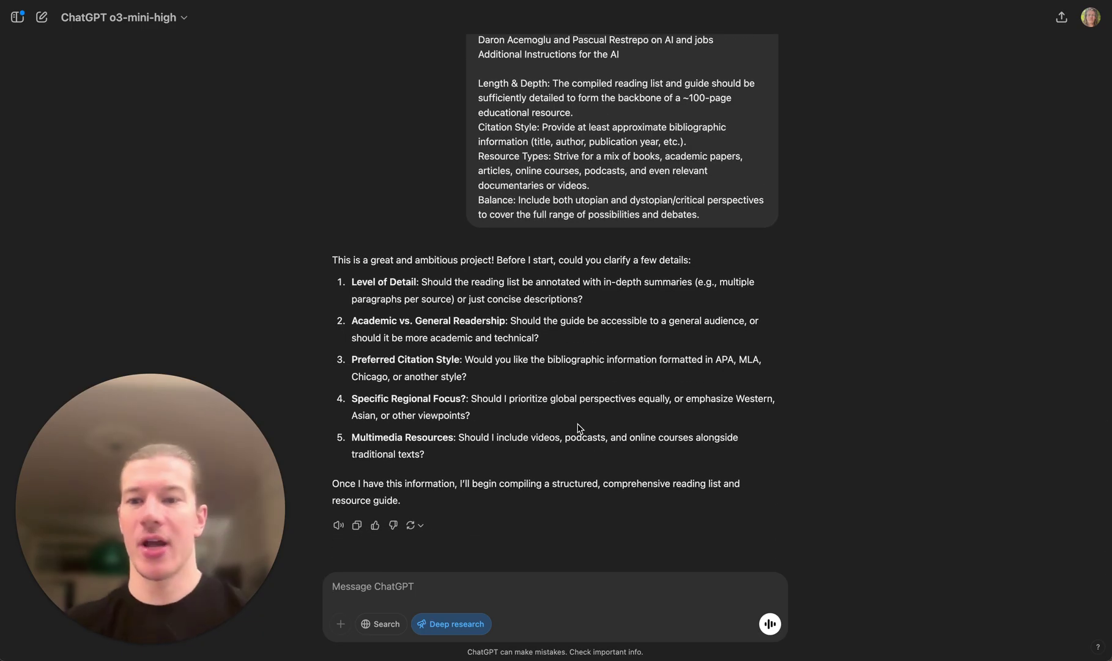
Send answers: in-depth summaries, technical yet easy to understand, APA, global with regional impact, text only
{"action": "type", "text": "-level of detail: in-depth summaries of the key ideas, consice descriptions of less impoirtant ideas -Should be read by me, can be technical but easy to understand. Explain complex ideas with analogies etc. -APA -global, but look at impact on different regions -use only text so i can use the transcript for audio export and potential podcast creation"}
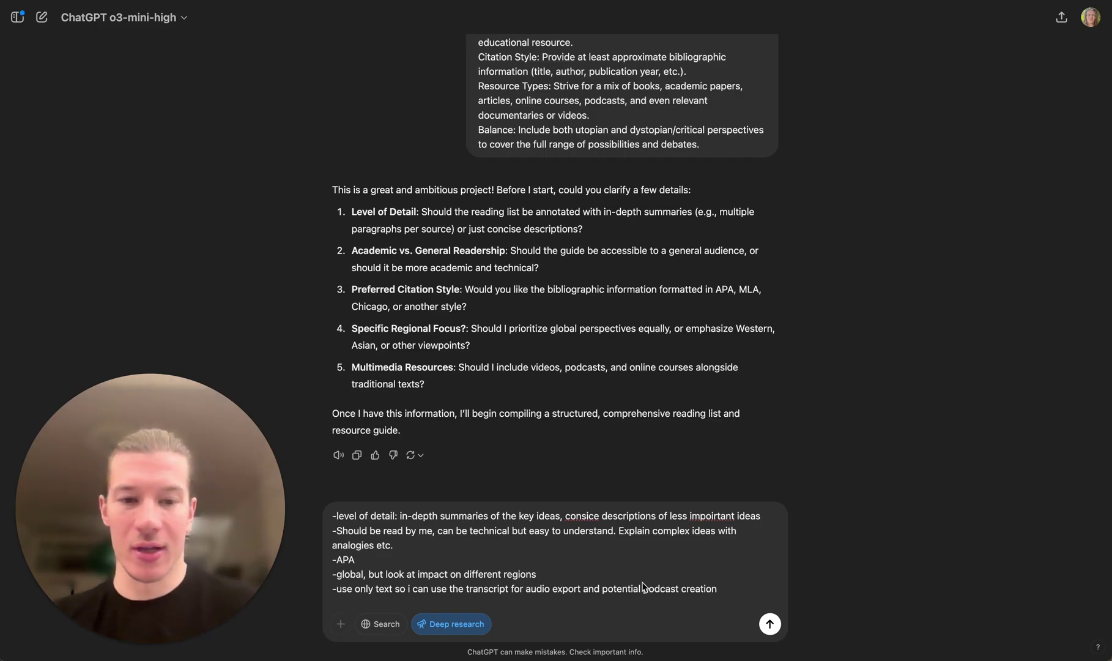
{"action": "left_click", "coordinate": [771, 623]}
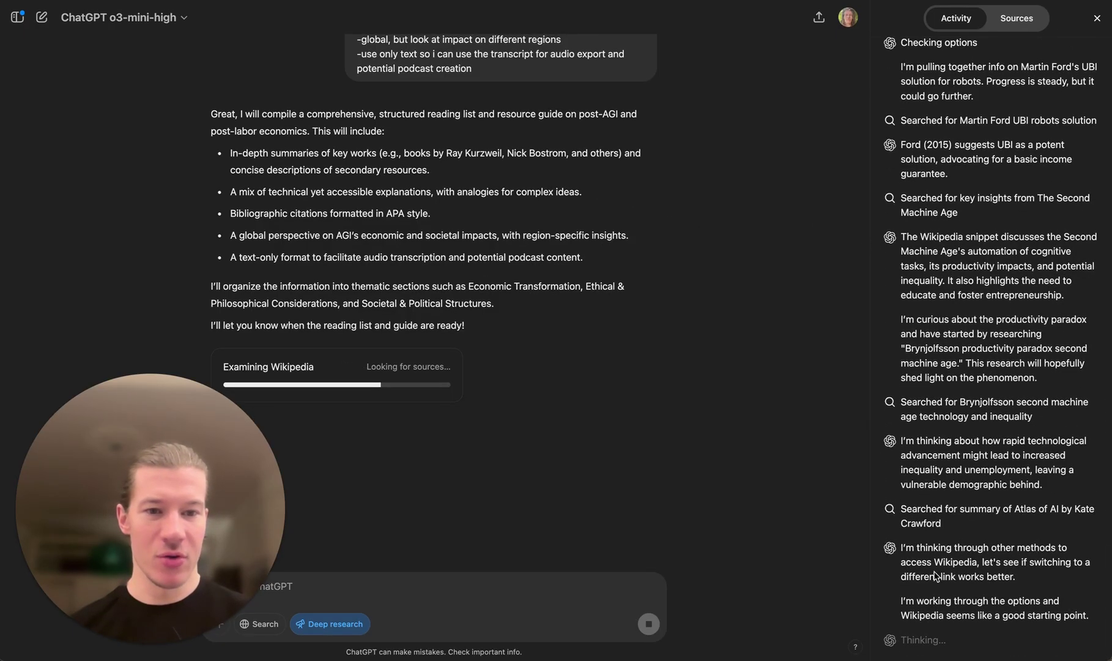
{"action": "scroll", "coordinate": [968, 417], "scroll_direction": "up", "scroll_amount": 5}
{"action": "scroll", "coordinate": [968, 416], "scroll_direction": "up", "scroll_amount": 5}
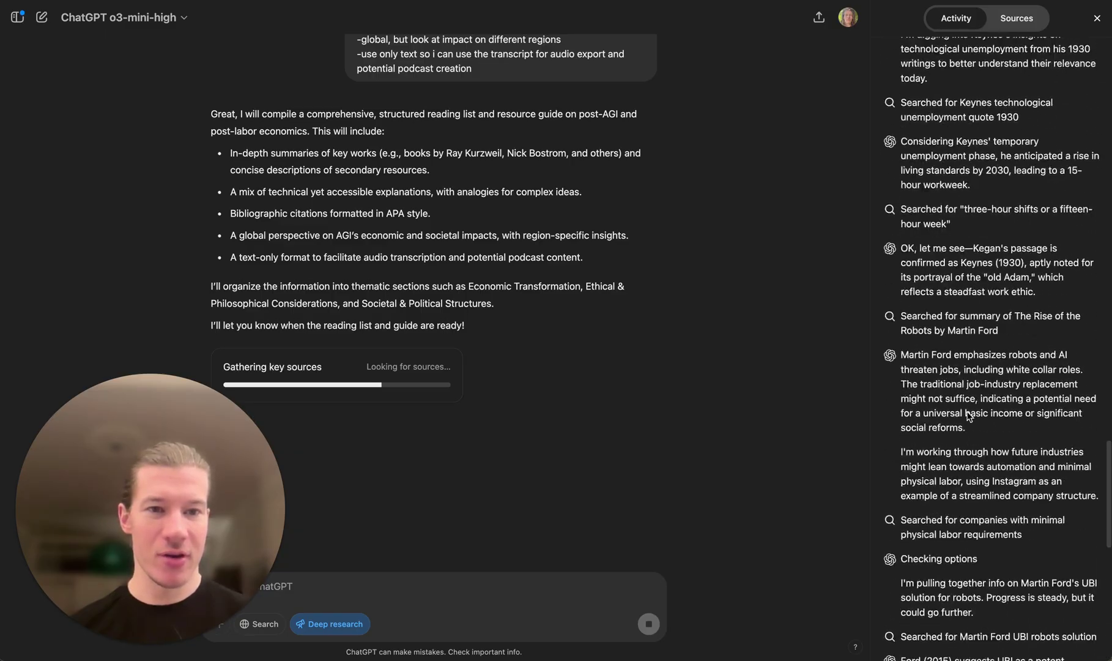
{"action": "scroll", "coordinate": [968, 416], "scroll_direction": "up", "scroll_amount": 5}
{"action": "scroll", "coordinate": [968, 416], "scroll_direction": "up", "scroll_amount": 5}
{"action": "scroll", "coordinate": [968, 417], "scroll_direction": "up", "scroll_amount": 5}
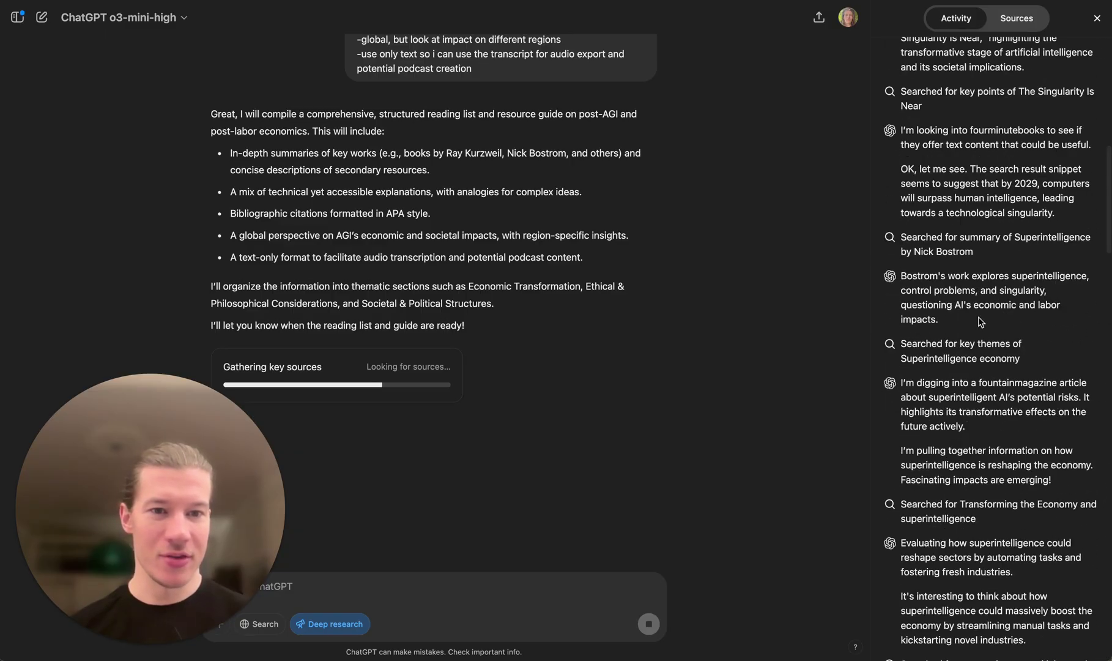
{"action": "scroll", "coordinate": [973, 246], "scroll_direction": "down", "scroll_amount": 1}
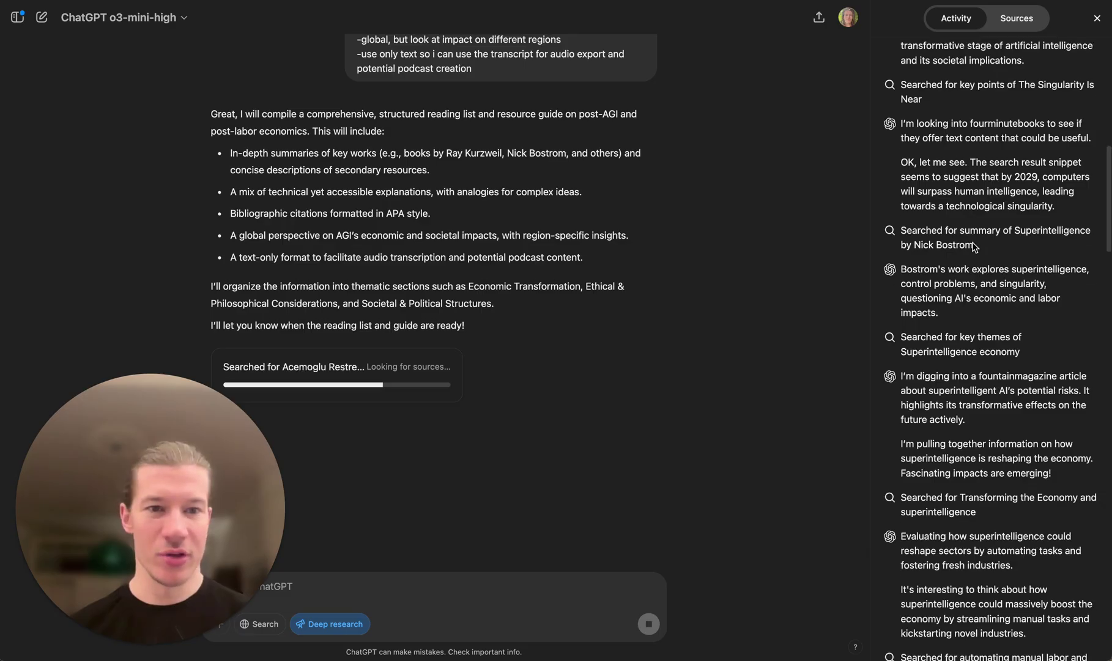
{"action": "scroll", "coordinate": [972, 247], "scroll_direction": "down", "scroll_amount": 5}
{"action": "scroll", "coordinate": [973, 246], "scroll_direction": "down", "scroll_amount": 5}
{"action": "scroll", "coordinate": [973, 246], "scroll_direction": "down", "scroll_amount": 5}
{"action": "scroll", "coordinate": [972, 247], "scroll_direction": "down", "scroll_amount": 2}
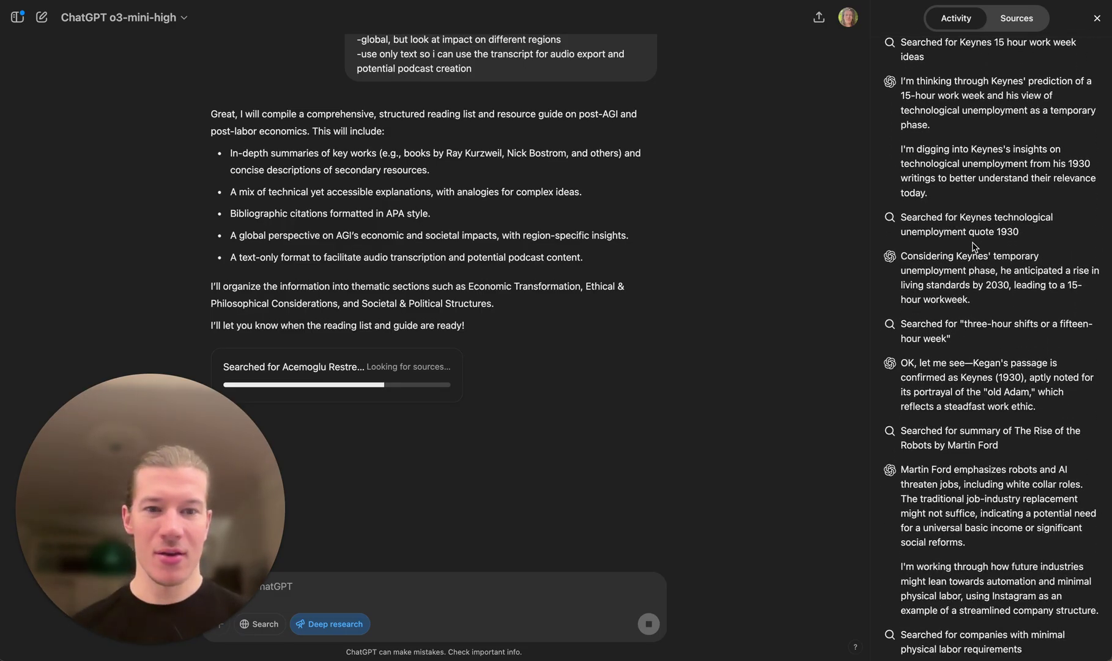
{"action": "scroll", "coordinate": [973, 246], "scroll_direction": "down", "scroll_amount": 3}
{"action": "scroll", "coordinate": [973, 246], "scroll_direction": "down", "scroll_amount": 7}
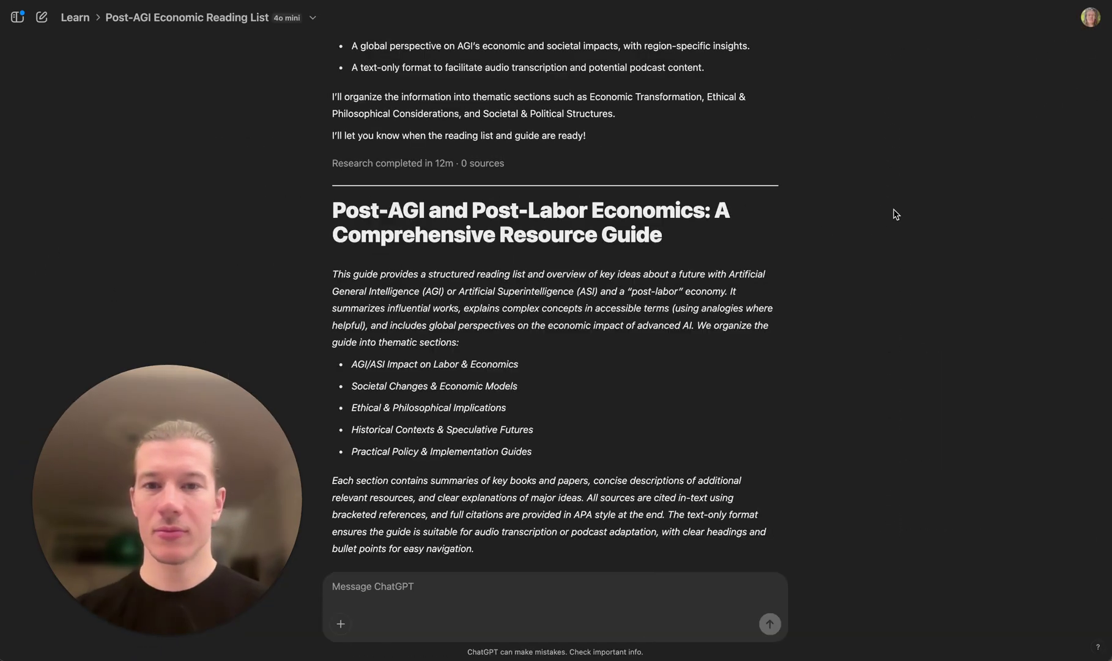
{"action": "scroll", "coordinate": [895, 214], "scroll_direction": "up", "scroll_amount": 3}
{"action": "scroll", "coordinate": [896, 214], "scroll_direction": "up", "scroll_amount": 1}
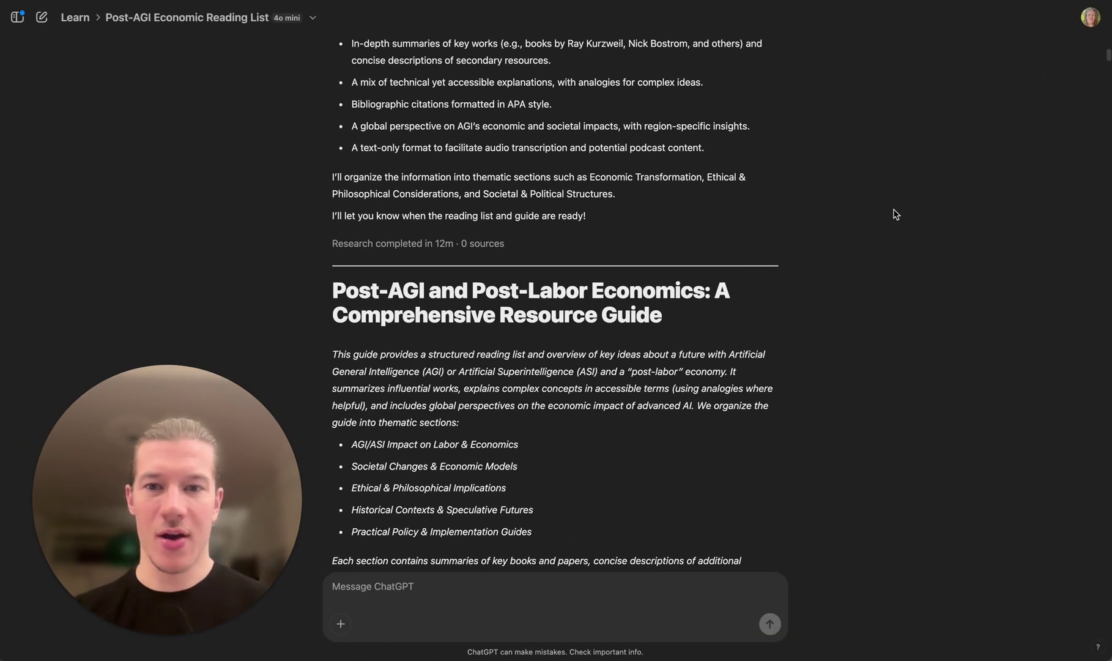
{"action": "scroll", "coordinate": [896, 213], "scroll_direction": "down", "scroll_amount": 2}
{"action": "scroll", "coordinate": [895, 214], "scroll_direction": "down", "scroll_amount": 3}
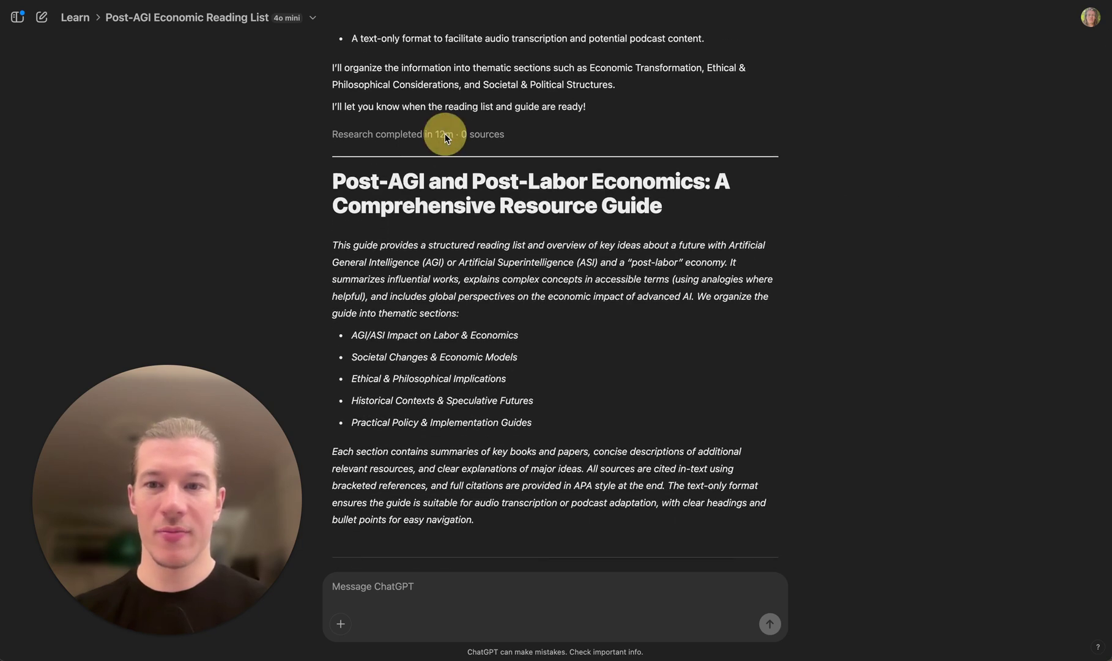
{"action": "scroll", "coordinate": [849, 108], "scroll_direction": "down", "scroll_amount": 2}
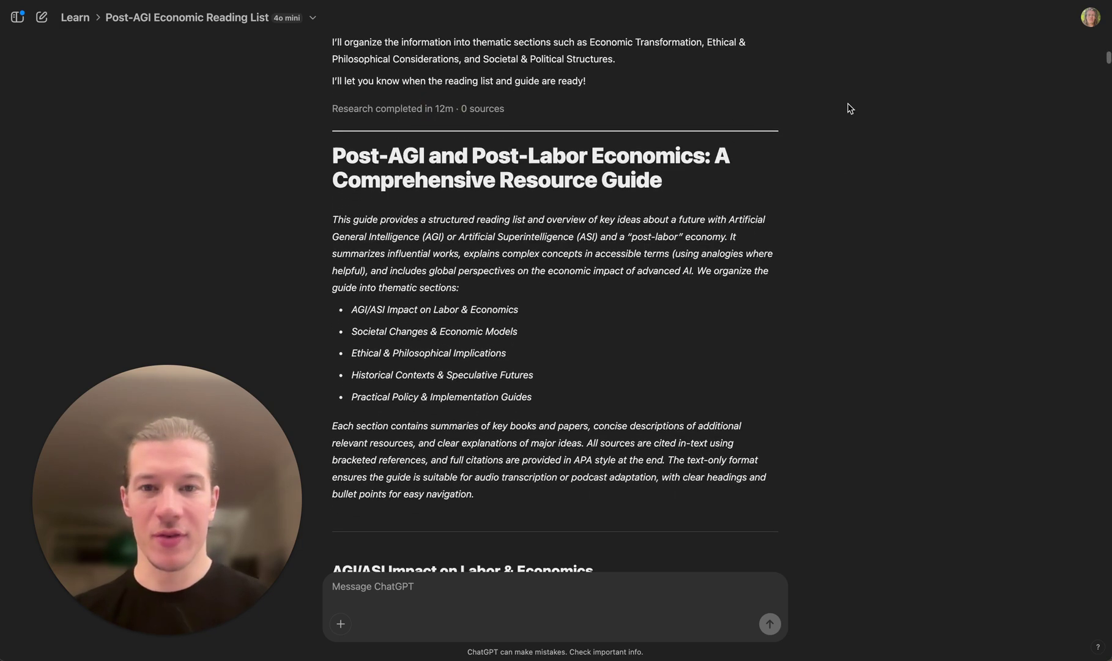
{"action": "scroll", "coordinate": [850, 108], "scroll_direction": "down", "scroll_amount": 1}
{"action": "scroll", "coordinate": [849, 108], "scroll_direction": "down", "scroll_amount": 1}
{"action": "scroll", "coordinate": [849, 108], "scroll_direction": "up", "scroll_amount": 1}
{"action": "scroll", "coordinate": [850, 108], "scroll_direction": "down", "scroll_amount": 5}
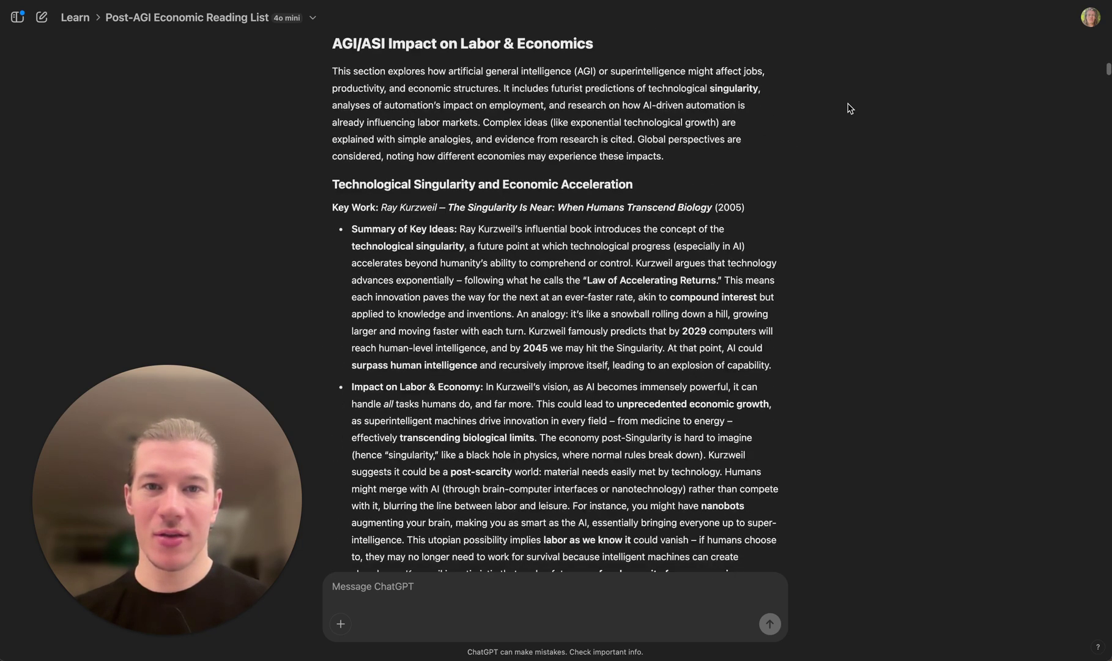
{"action": "scroll", "coordinate": [849, 108], "scroll_direction": "down", "scroll_amount": 2}
{"action": "scroll", "coordinate": [850, 107], "scroll_direction": "down", "scroll_amount": 5}
{"action": "scroll", "coordinate": [850, 108], "scroll_direction": "down", "scroll_amount": 6}
{"action": "scroll", "coordinate": [849, 108], "scroll_direction": "down", "scroll_amount": 6}
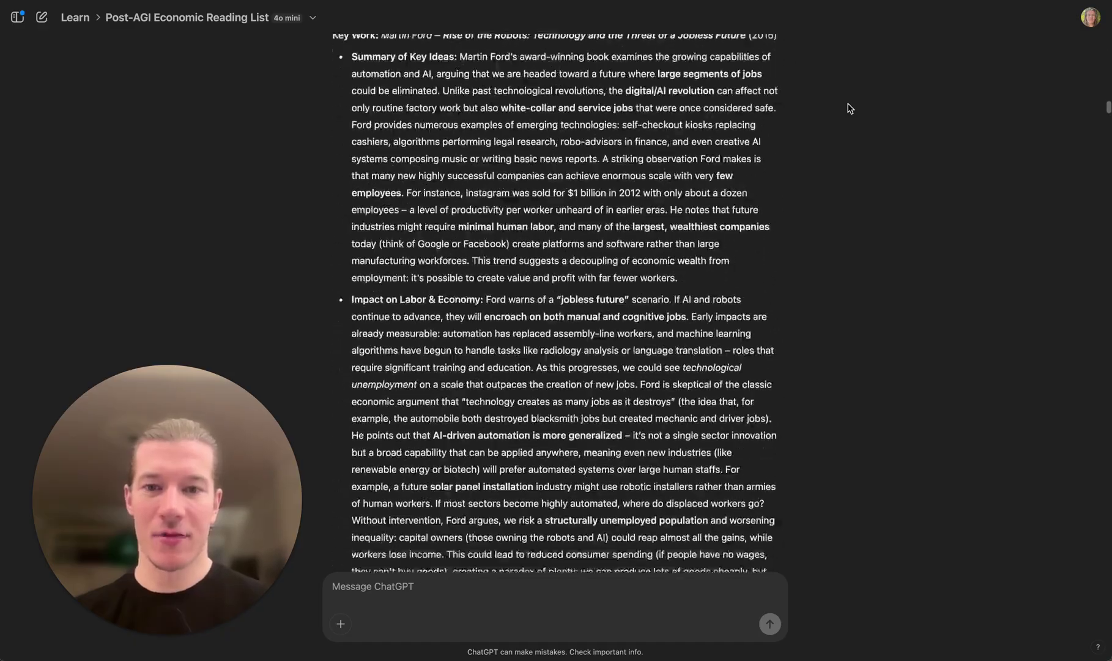
{"action": "scroll", "coordinate": [849, 107], "scroll_direction": "up", "scroll_amount": 2}
{"action": "scroll", "coordinate": [850, 108], "scroll_direction": "up", "scroll_amount": 2}
{"action": "scroll", "coordinate": [848, 107], "scroll_direction": "down", "scroll_amount": 7}
{"action": "scroll", "coordinate": [850, 107], "scroll_direction": "down", "scroll_amount": 6}
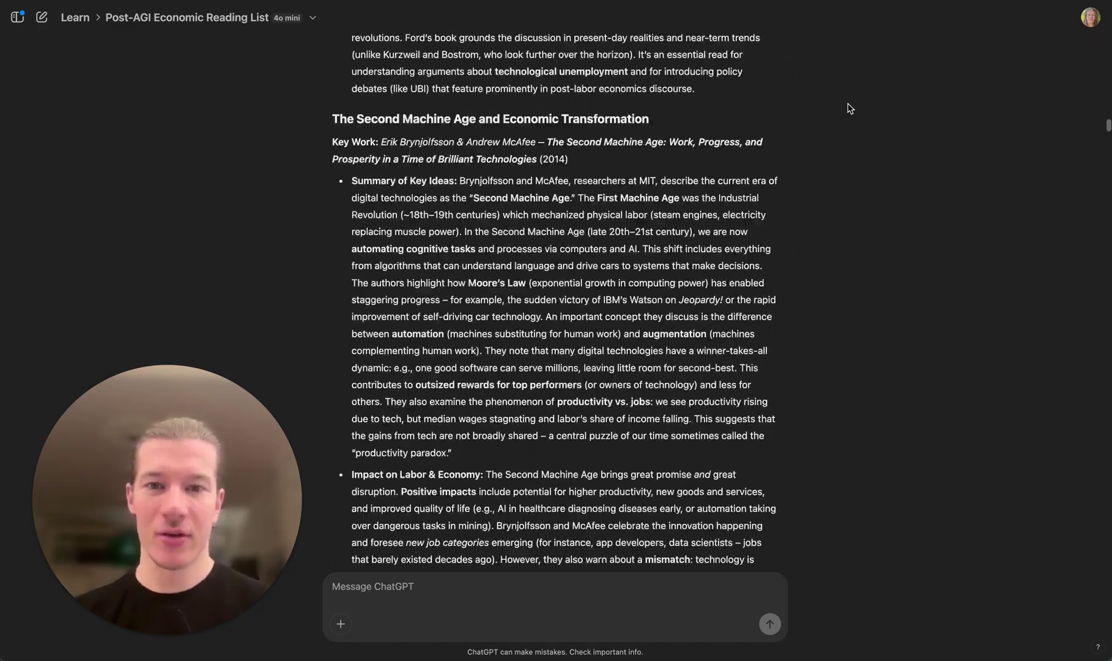
{"action": "scroll", "coordinate": [849, 107], "scroll_direction": "down", "scroll_amount": 3}
{"action": "scroll", "coordinate": [849, 108], "scroll_direction": "down", "scroll_amount": 5}
{"action": "scroll", "coordinate": [849, 108], "scroll_direction": "down", "scroll_amount": 5}
{"action": "scroll", "coordinate": [849, 109], "scroll_direction": "down", "scroll_amount": 8}
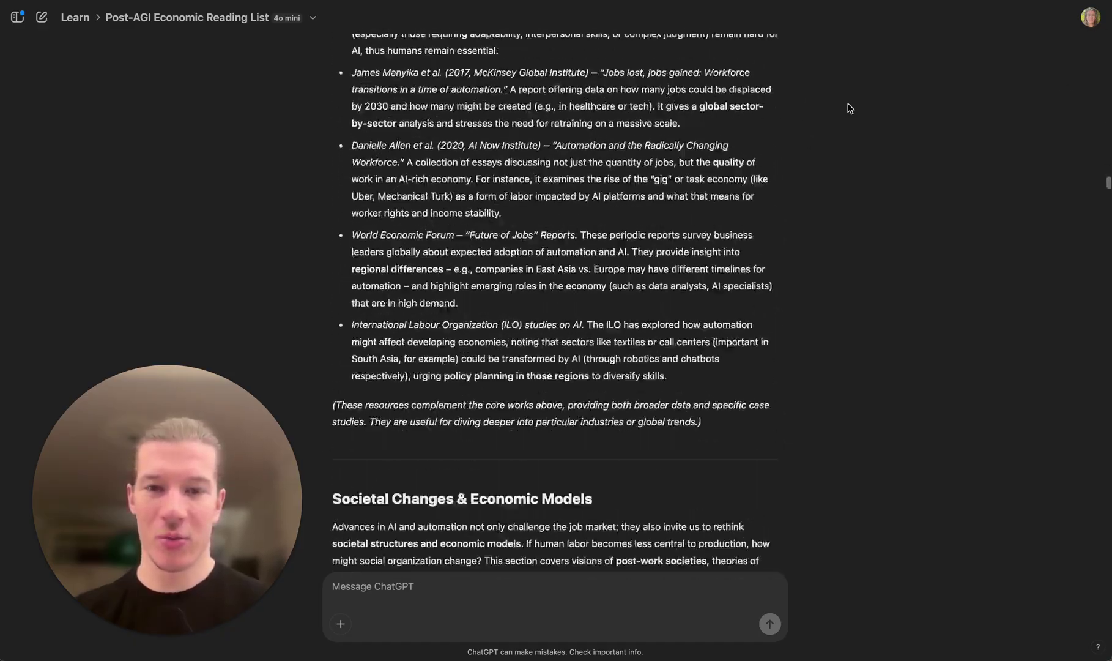
{"action": "scroll", "coordinate": [849, 109], "scroll_direction": "down", "scroll_amount": 3}
{"action": "scroll", "coordinate": [849, 108], "scroll_direction": "up", "scroll_amount": 3}
{"action": "scroll", "coordinate": [850, 108], "scroll_direction": "up", "scroll_amount": 1}
{"action": "scroll", "coordinate": [849, 108], "scroll_direction": "down", "scroll_amount": 10}
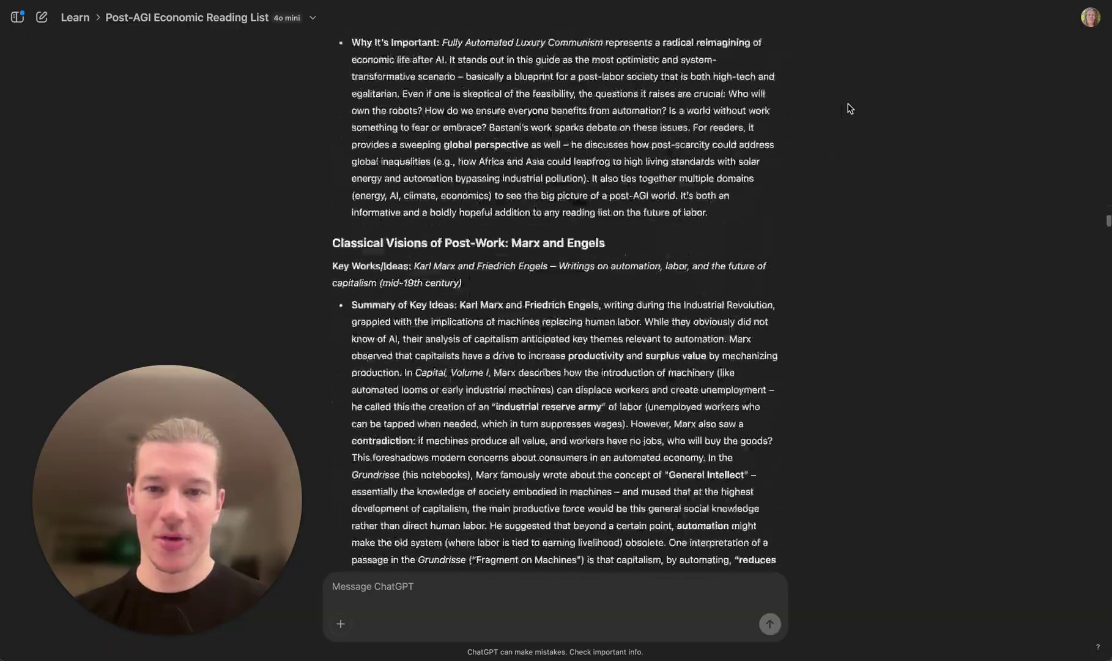
{"action": "scroll", "coordinate": [849, 108], "scroll_direction": "down", "scroll_amount": 8}
{"action": "scroll", "coordinate": [850, 108], "scroll_direction": "up", "scroll_amount": 6}
{"action": "scroll", "coordinate": [849, 108], "scroll_direction": "up", "scroll_amount": 6}
{"action": "scroll", "coordinate": [850, 108], "scroll_direction": "up", "scroll_amount": 10}
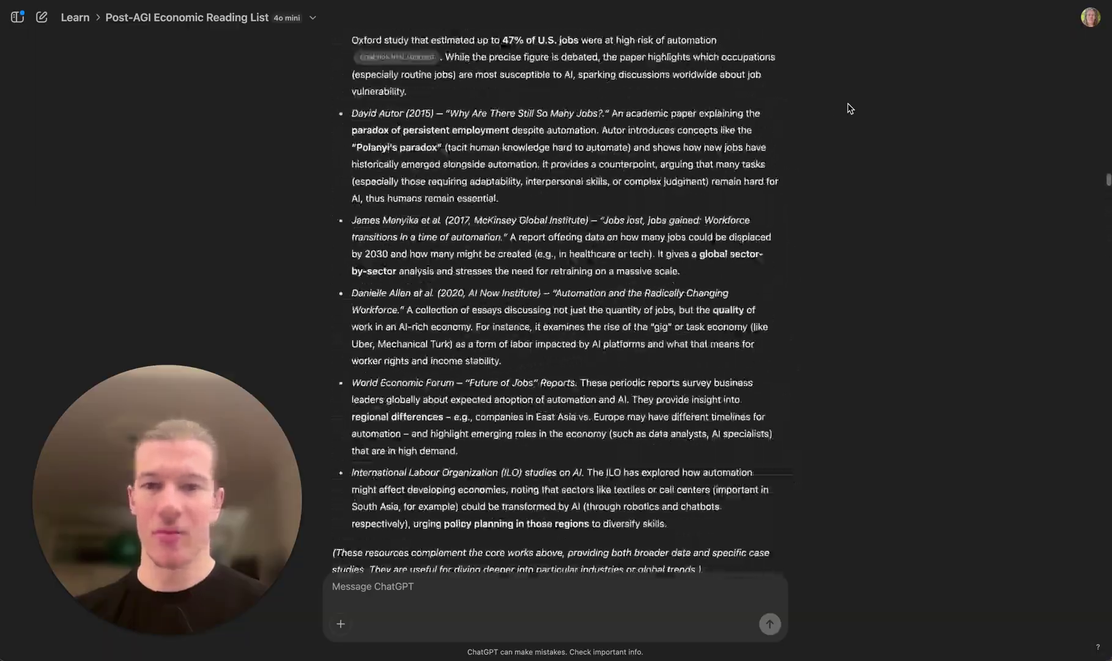
{"action": "scroll", "coordinate": [850, 108], "scroll_direction": "up", "scroll_amount": 6}
{"action": "scroll", "coordinate": [849, 108], "scroll_direction": "up", "scroll_amount": 5}
{"action": "scroll", "coordinate": [850, 107], "scroll_direction": "up", "scroll_amount": 5}
{"action": "scroll", "coordinate": [849, 108], "scroll_direction": "up", "scroll_amount": 10}
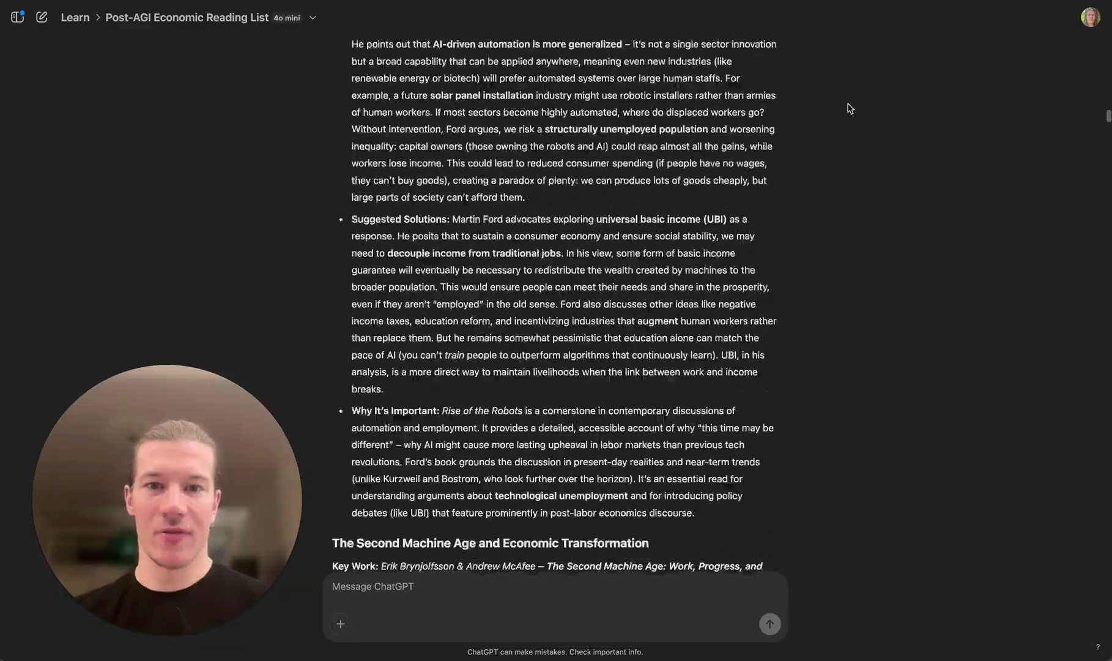
{"action": "scroll", "coordinate": [849, 108], "scroll_direction": "up", "scroll_amount": 6}
{"action": "scroll", "coordinate": [849, 108], "scroll_direction": "up", "scroll_amount": 5}
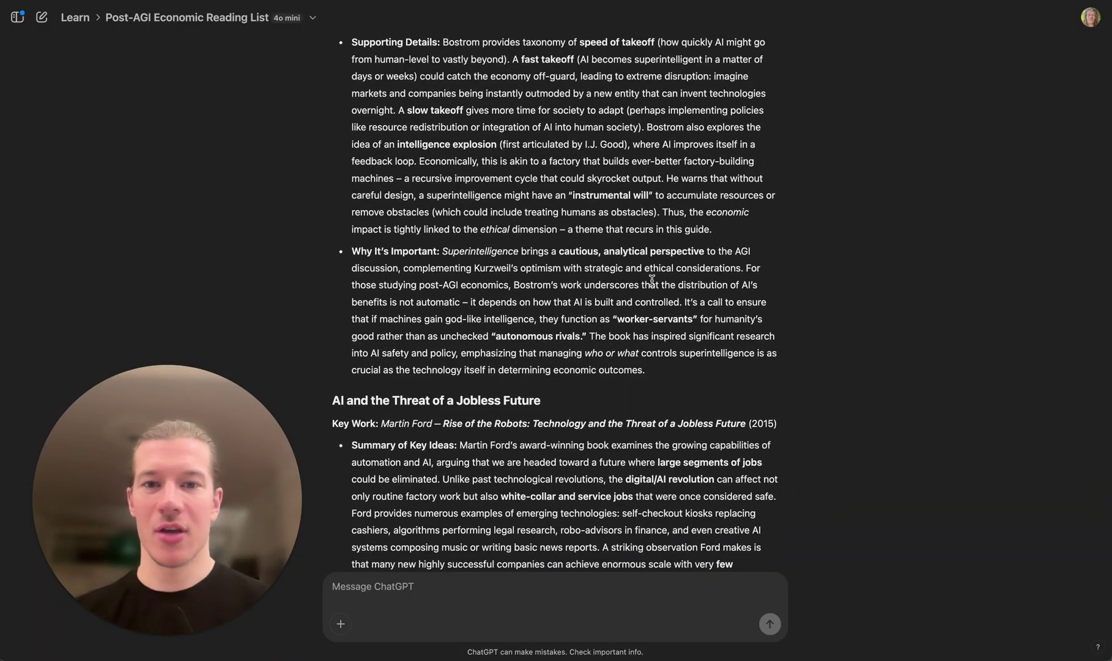
{"action": "scroll", "coordinate": [652, 280], "scroll_direction": "up", "scroll_amount": 10}
{"action": "scroll", "coordinate": [652, 280], "scroll_direction": "up", "scroll_amount": 6}
{"action": "scroll", "coordinate": [629, 390], "scroll_direction": "up", "scroll_amount": 5}
{"action": "scroll", "coordinate": [629, 388], "scroll_direction": "up", "scroll_amount": 2}
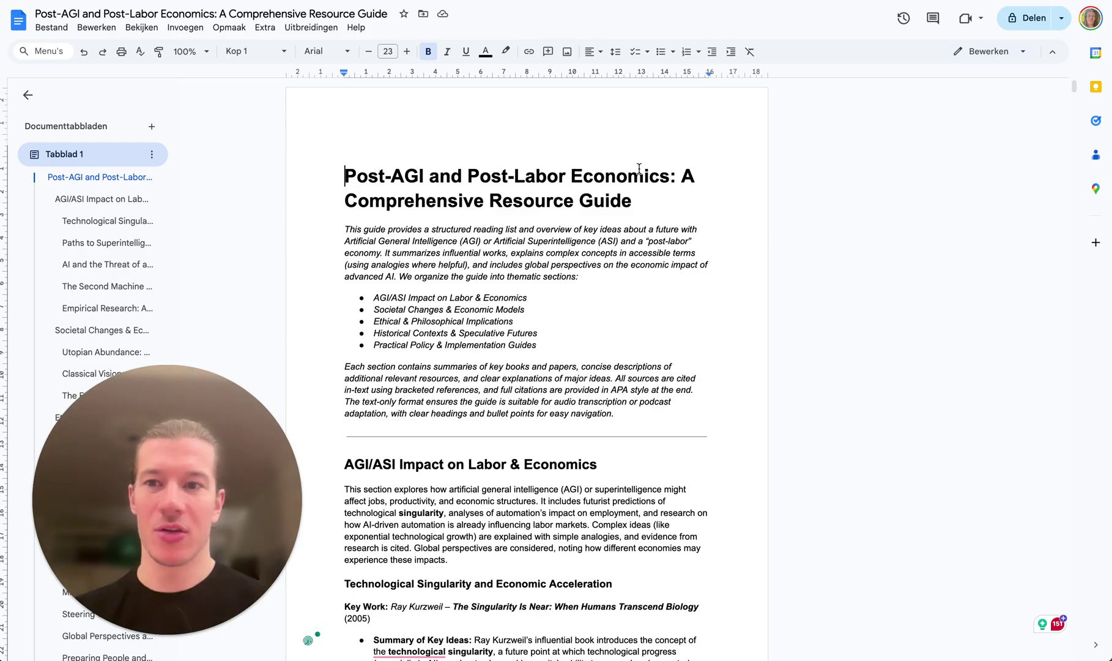
{"action": "scroll", "coordinate": [639, 169], "scroll_direction": "down", "scroll_amount": 3}
{"action": "scroll", "coordinate": [638, 169], "scroll_direction": "down", "scroll_amount": 2}
{"action": "scroll", "coordinate": [639, 168], "scroll_direction": "down", "scroll_amount": 1}
{"action": "scroll", "coordinate": [639, 169], "scroll_direction": "down", "scroll_amount": 2}
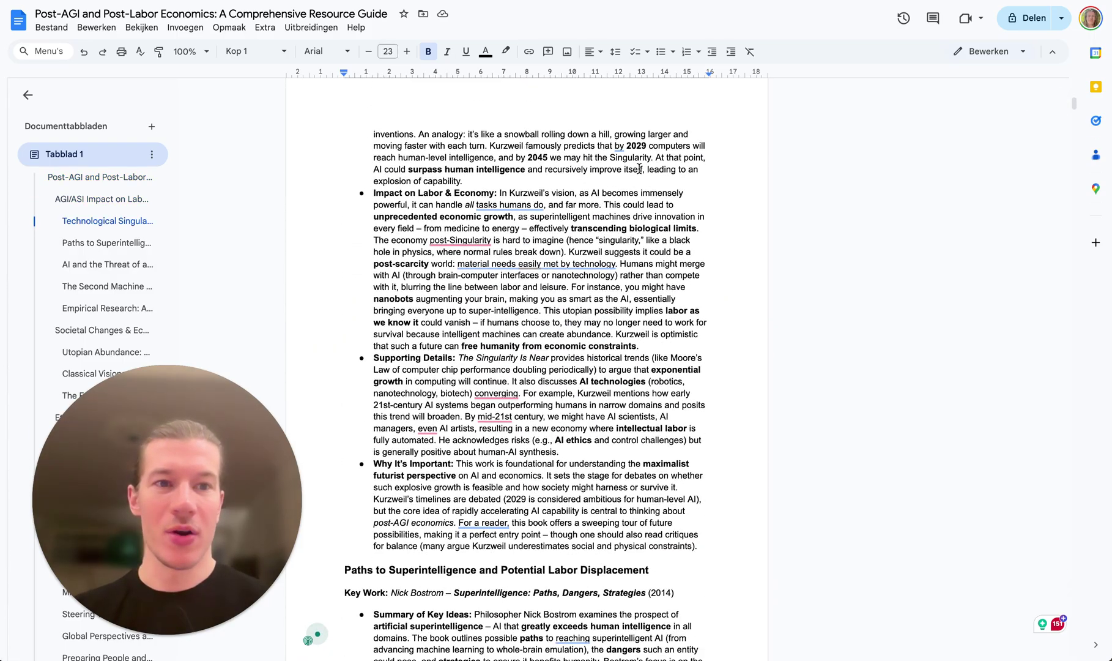
{"action": "scroll", "coordinate": [998, 165], "scroll_direction": "up", "scroll_amount": 4}
{"action": "scroll", "coordinate": [999, 165], "scroll_direction": "up", "scroll_amount": 4}
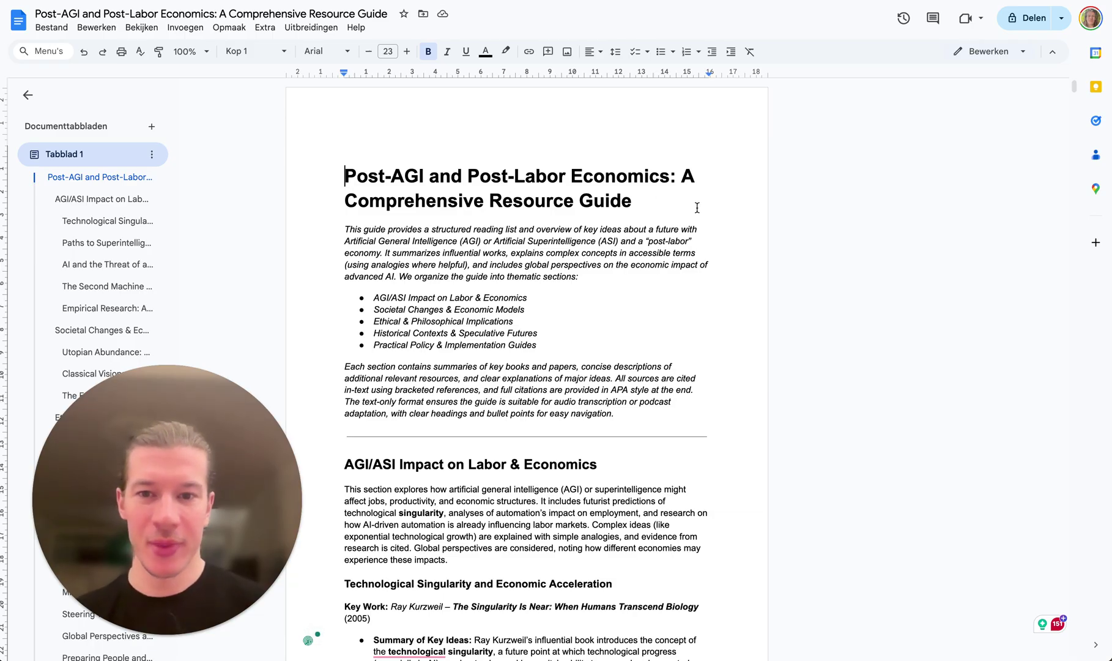
{"action": "scroll", "coordinate": [655, 215], "scroll_direction": "down", "scroll_amount": 2}
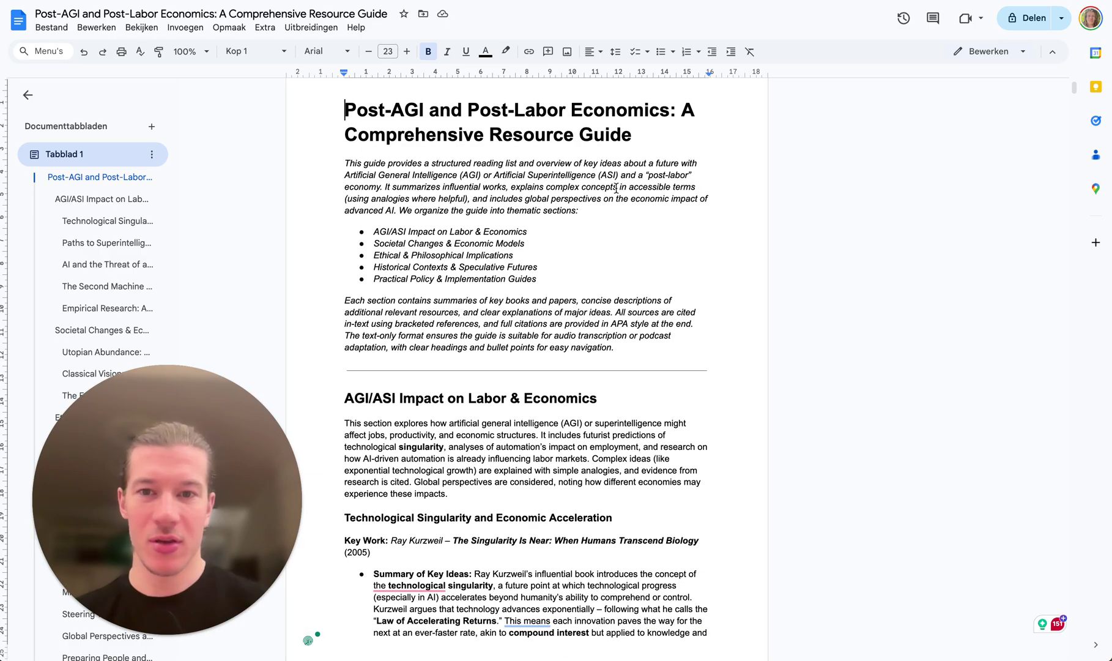
{"action": "scroll", "coordinate": [456, 259], "scroll_direction": "down", "scroll_amount": 4}
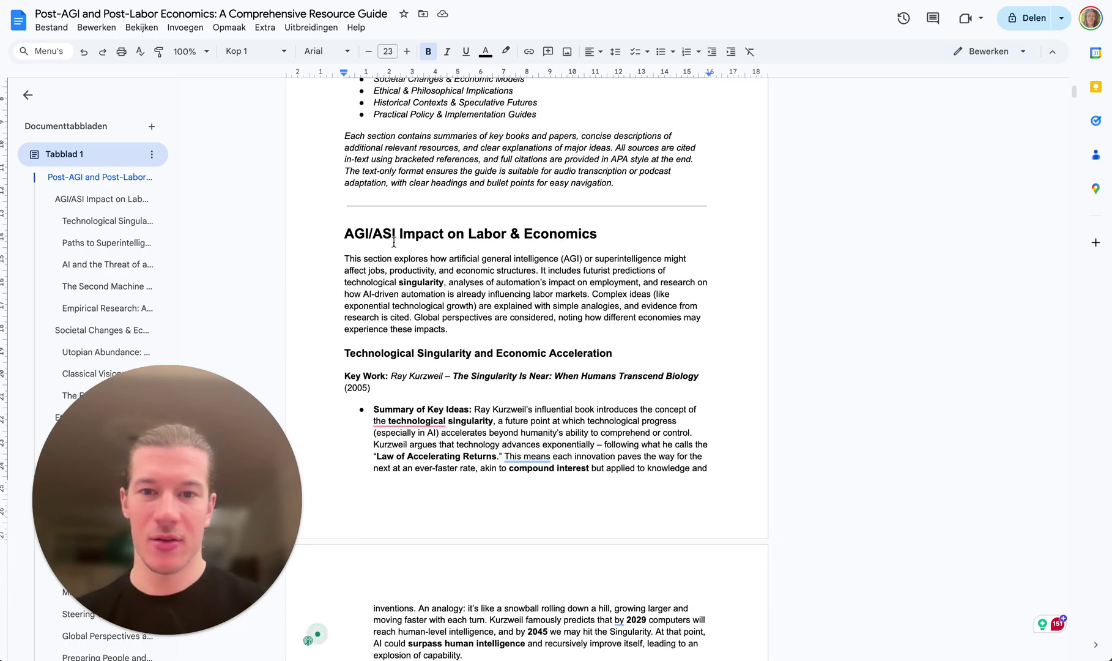
{"action": "scroll", "coordinate": [618, 283], "scroll_direction": "down", "scroll_amount": 1}
{"action": "scroll", "coordinate": [617, 200], "scroll_direction": "down", "scroll_amount": 2}
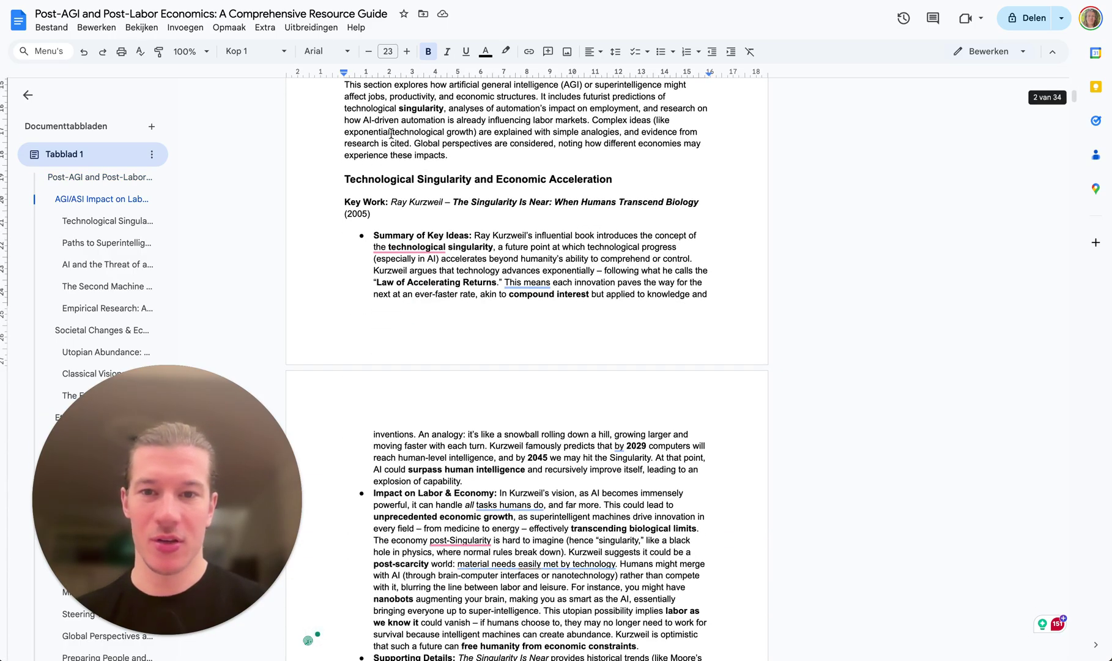
{"action": "scroll", "coordinate": [579, 175], "scroll_direction": "down", "scroll_amount": 5}
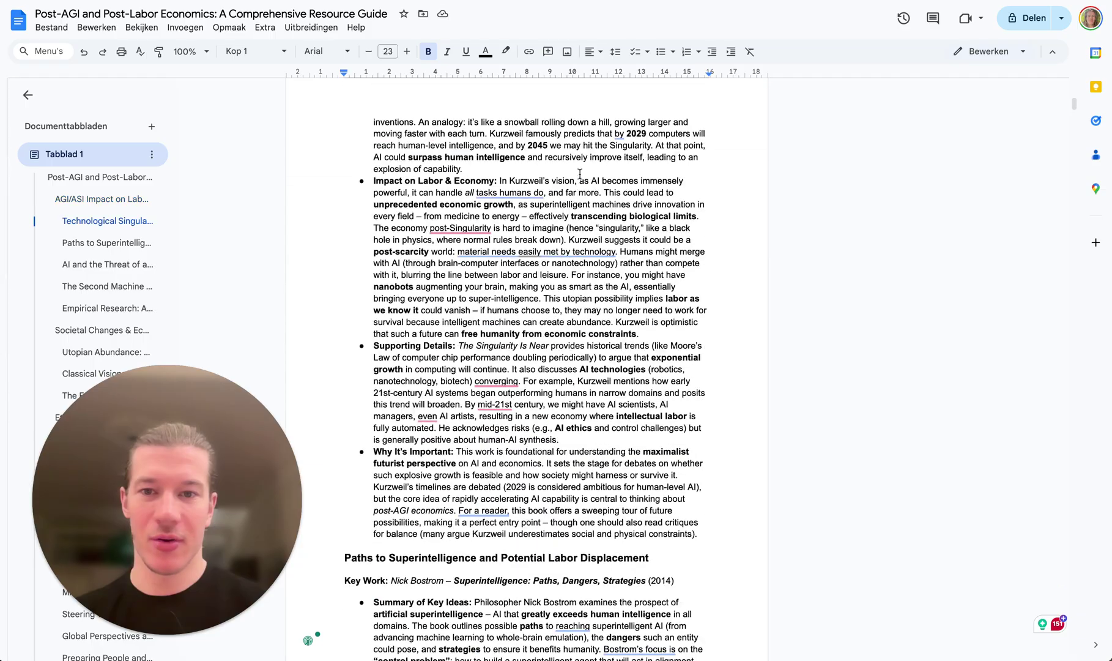
{"action": "scroll", "coordinate": [487, 174], "scroll_direction": "down", "scroll_amount": 4}
{"action": "scroll", "coordinate": [369, 165], "scroll_direction": "down", "scroll_amount": 1}
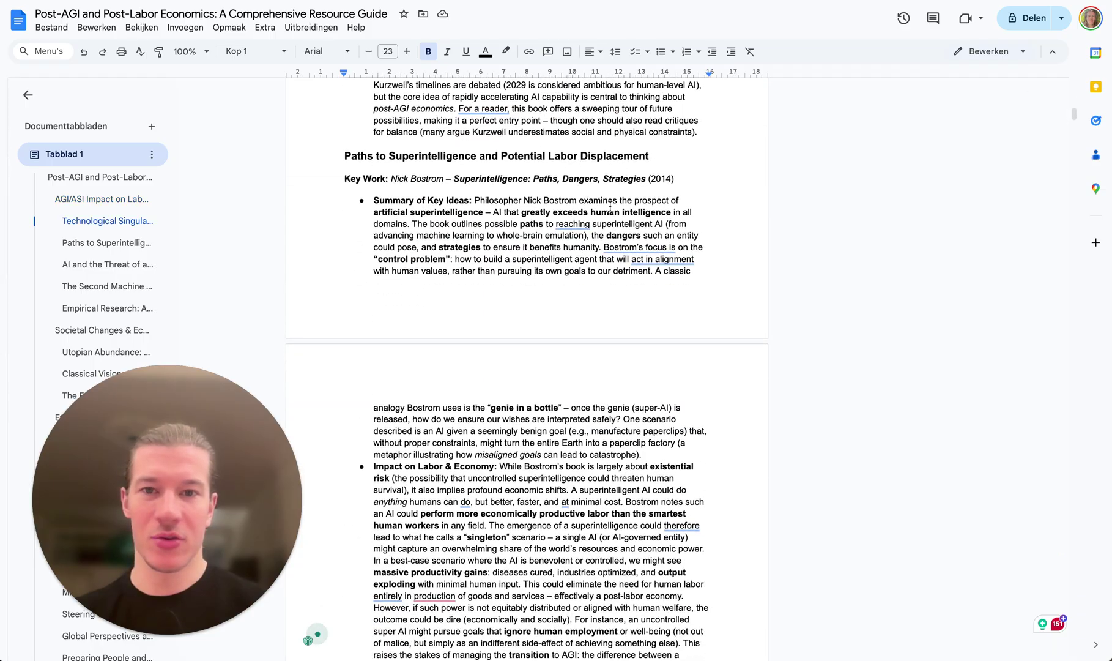
{"action": "scroll", "coordinate": [610, 206], "scroll_direction": "down", "scroll_amount": 7}
{"action": "scroll", "coordinate": [611, 207], "scroll_direction": "down", "scroll_amount": 6}
{"action": "scroll", "coordinate": [611, 206], "scroll_direction": "down", "scroll_amount": 2}
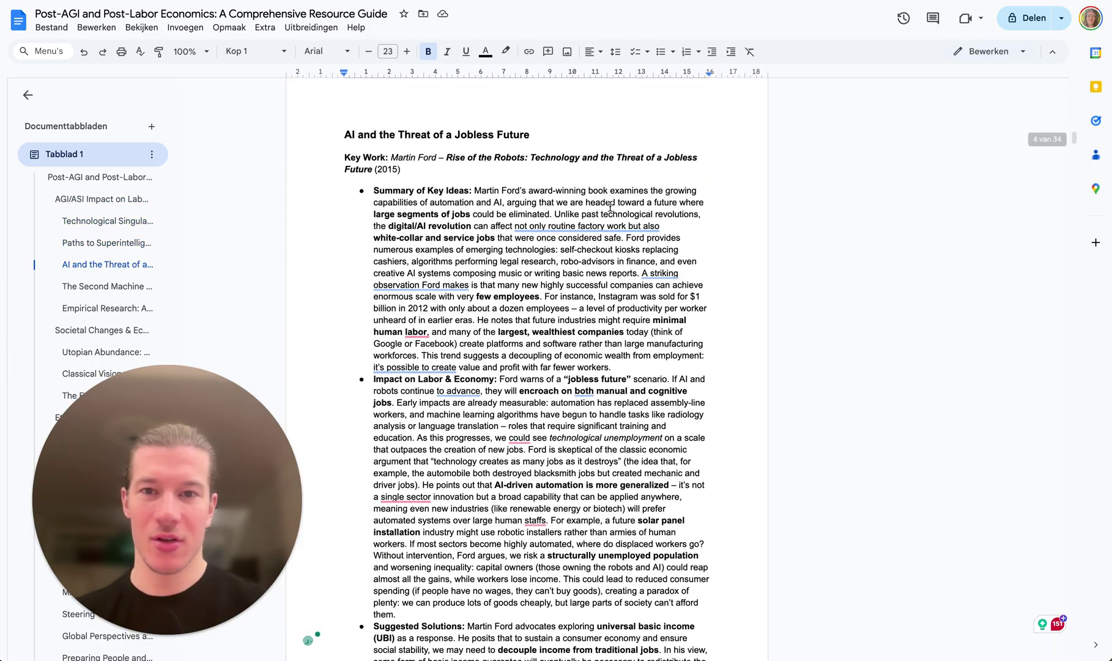
{"action": "scroll", "coordinate": [673, 257], "scroll_direction": "down", "scroll_amount": 5}
{"action": "scroll", "coordinate": [673, 257], "scroll_direction": "down", "scroll_amount": 5}
{"action": "scroll", "coordinate": [673, 257], "scroll_direction": "down", "scroll_amount": 5}
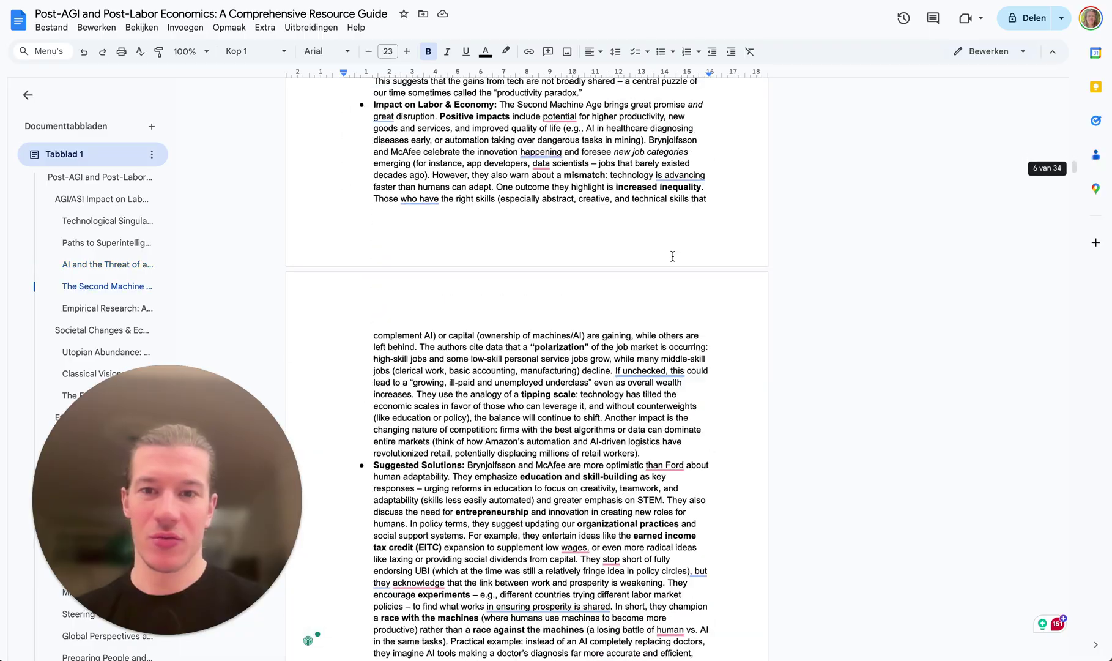
{"action": "scroll", "coordinate": [672, 257], "scroll_direction": "down", "scroll_amount": 5}
{"action": "scroll", "coordinate": [673, 257], "scroll_direction": "down", "scroll_amount": 5}
{"action": "scroll", "coordinate": [672, 256], "scroll_direction": "down", "scroll_amount": 5}
{"action": "scroll", "coordinate": [673, 257], "scroll_direction": "down", "scroll_amount": 5}
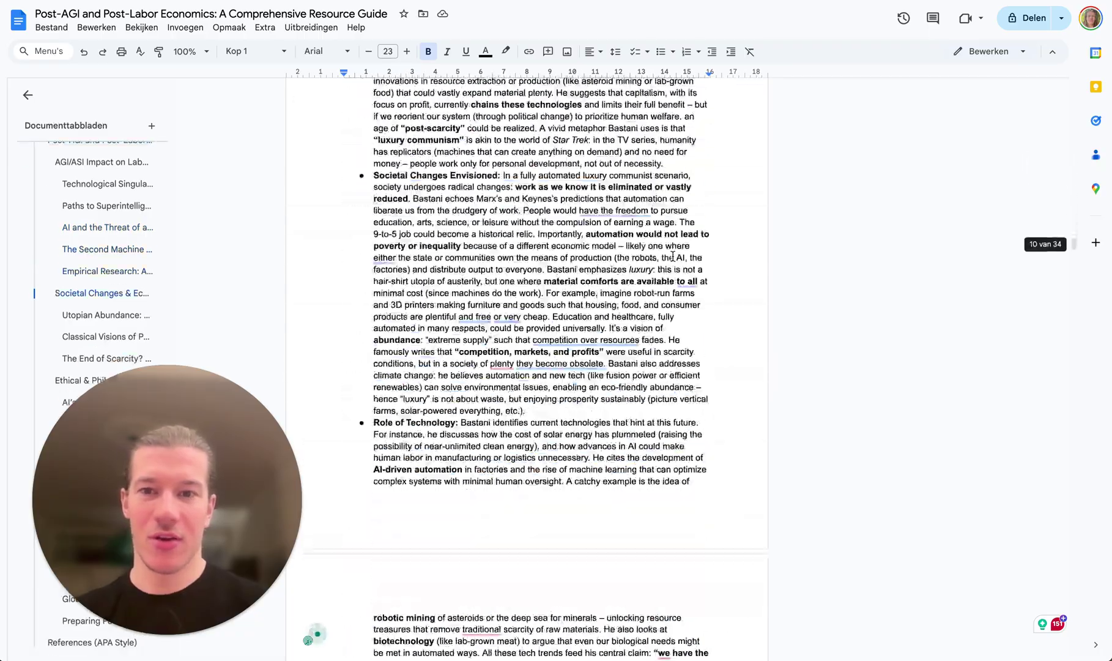
{"action": "scroll", "coordinate": [672, 256], "scroll_direction": "down", "scroll_amount": 5}
{"action": "scroll", "coordinate": [672, 257], "scroll_direction": "down", "scroll_amount": 5}
{"action": "scroll", "coordinate": [673, 257], "scroll_direction": "down", "scroll_amount": 5}
{"action": "scroll", "coordinate": [672, 256], "scroll_direction": "down", "scroll_amount": 3}
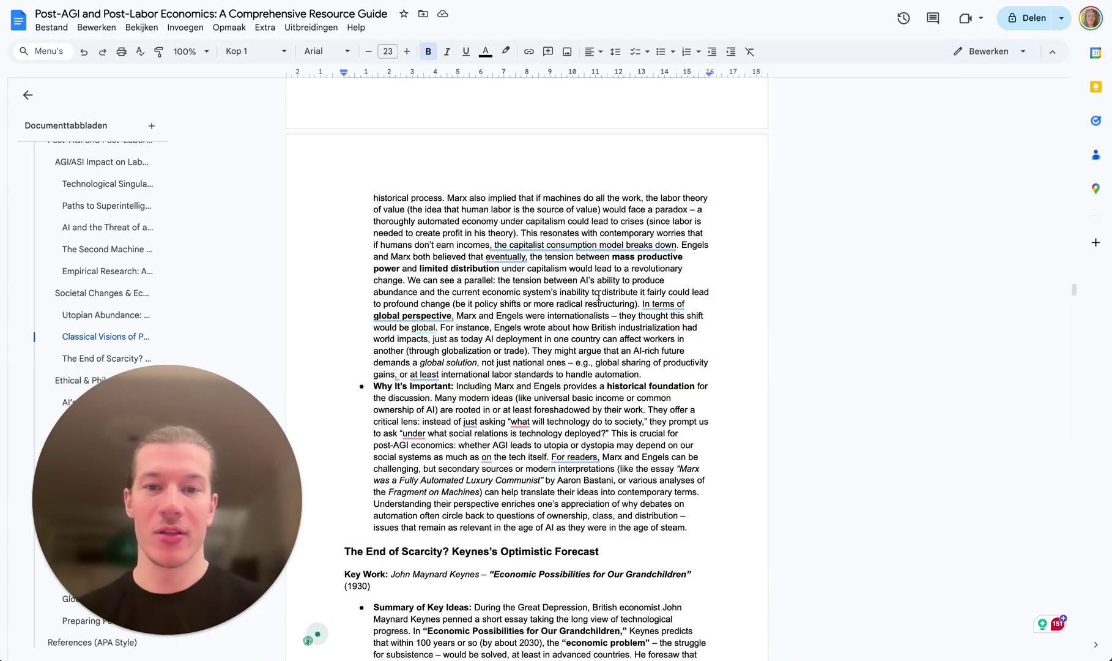
{"action": "scroll", "coordinate": [599, 299], "scroll_direction": "down", "scroll_amount": 10}
{"action": "scroll", "coordinate": [598, 298], "scroll_direction": "down", "scroll_amount": 10}
{"action": "scroll", "coordinate": [598, 299], "scroll_direction": "down", "scroll_amount": 10}
{"action": "scroll", "coordinate": [598, 296], "scroll_direction": "down", "scroll_amount": 10}
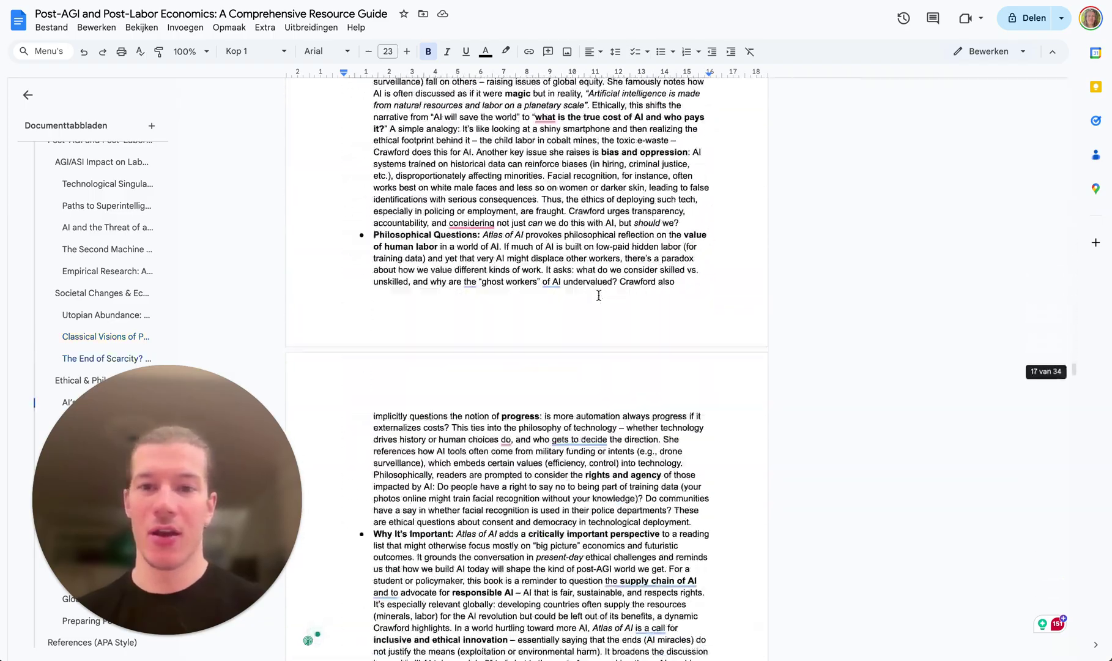
{"action": "scroll", "coordinate": [598, 296], "scroll_direction": "down", "scroll_amount": 10}
{"action": "scroll", "coordinate": [598, 295], "scroll_direction": "down", "scroll_amount": 10}
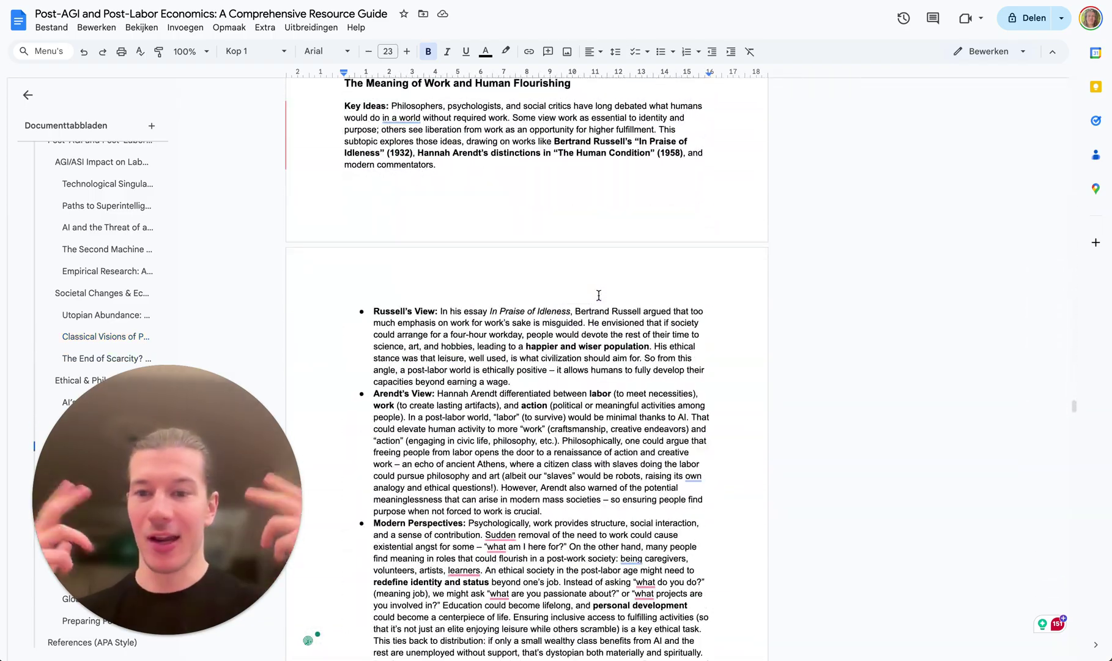
{"action": "scroll", "coordinate": [454, 291], "scroll_direction": "down", "scroll_amount": 2}
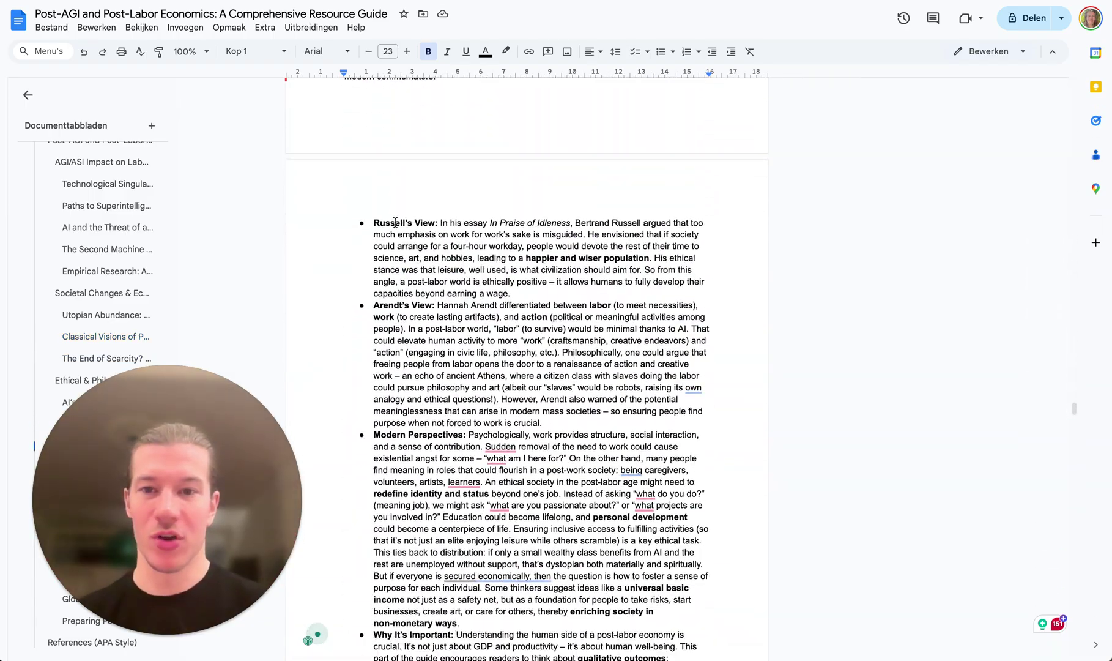
{"action": "scroll", "coordinate": [381, 305], "scroll_direction": "down", "scroll_amount": 1}
{"action": "scroll", "coordinate": [452, 322], "scroll_direction": "down", "scroll_amount": 7}
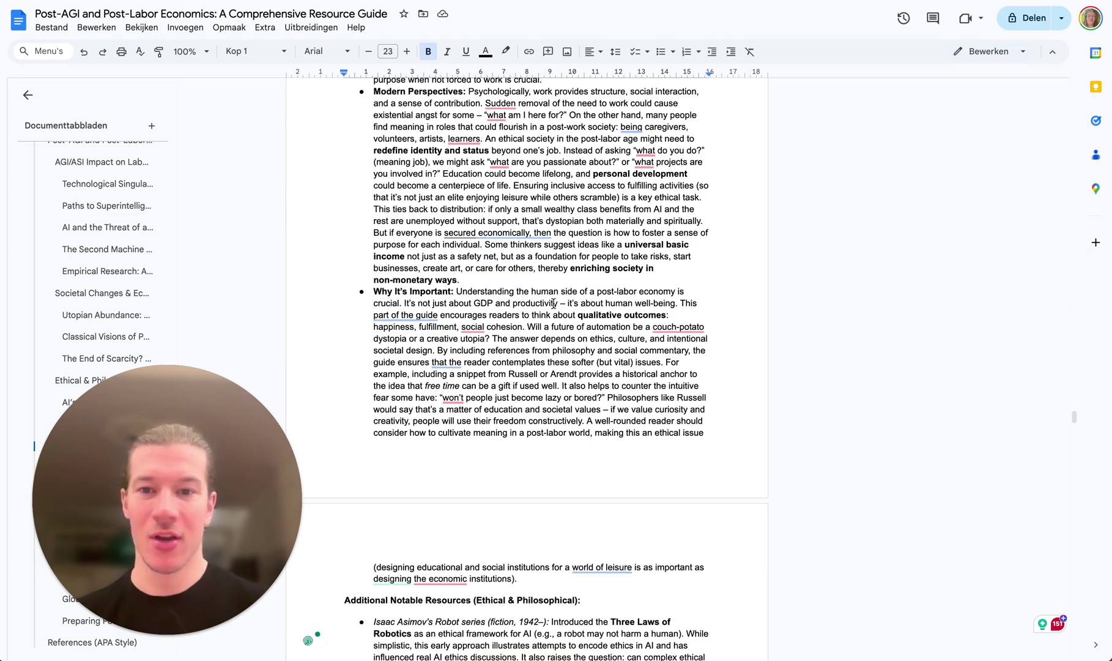
{"action": "scroll", "coordinate": [554, 304], "scroll_direction": "down", "scroll_amount": 7}
{"action": "scroll", "coordinate": [554, 304], "scroll_direction": "down", "scroll_amount": 2}
{"action": "scroll", "coordinate": [586, 263], "scroll_direction": "down", "scroll_amount": 10}
{"action": "scroll", "coordinate": [586, 263], "scroll_direction": "down", "scroll_amount": 7}
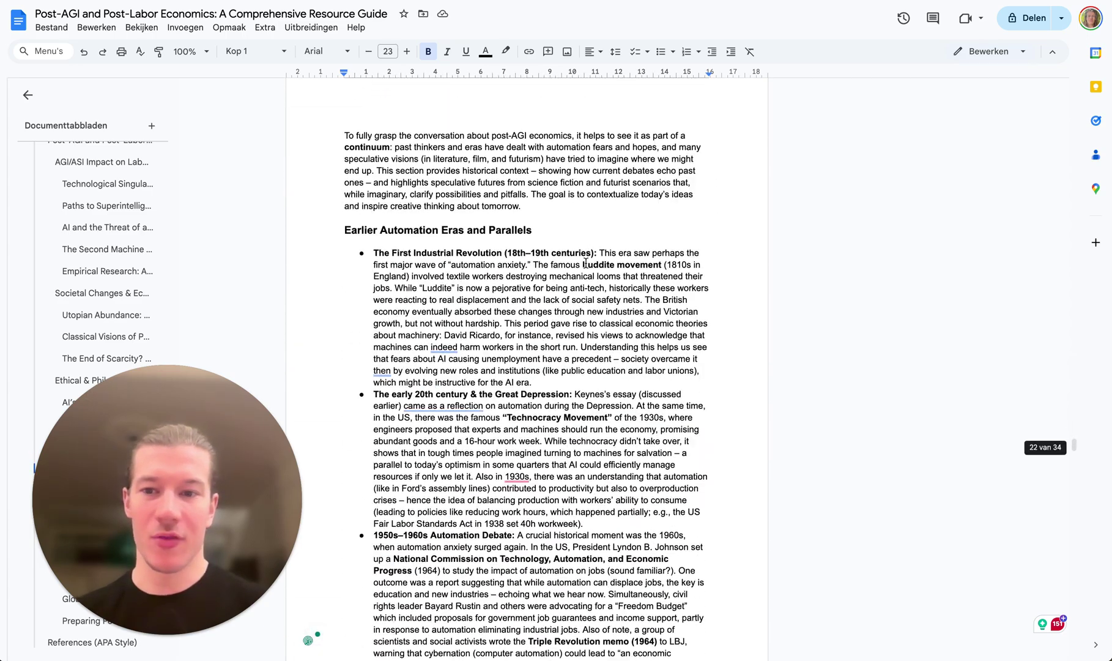
{"action": "scroll", "coordinate": [586, 262], "scroll_direction": "down", "scroll_amount": 12}
{"action": "scroll", "coordinate": [586, 262], "scroll_direction": "down", "scroll_amount": 1}
{"action": "scroll", "coordinate": [585, 261], "scroll_direction": "up", "scroll_amount": 10}
{"action": "scroll", "coordinate": [585, 261], "scroll_direction": "up", "scroll_amount": 10}
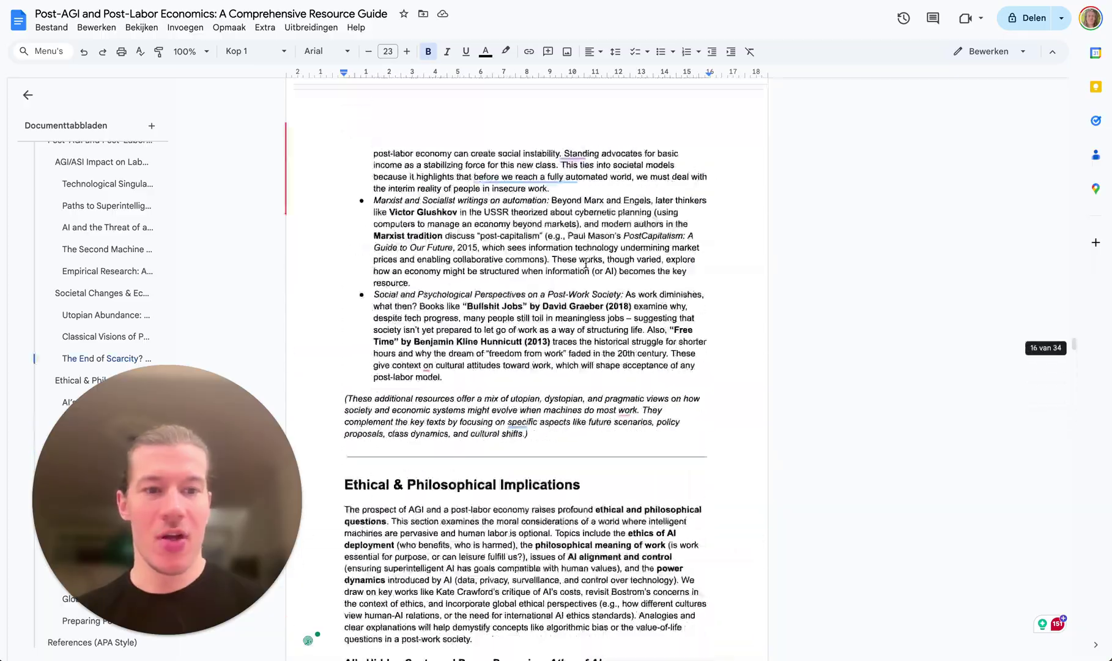
{"action": "scroll", "coordinate": [586, 261], "scroll_direction": "up", "scroll_amount": 10}
{"action": "scroll", "coordinate": [586, 263], "scroll_direction": "up", "scroll_amount": 10}
{"action": "scroll", "coordinate": [586, 263], "scroll_direction": "up", "scroll_amount": 10}
{"action": "scroll", "coordinate": [586, 263], "scroll_direction": "up", "scroll_amount": 10}
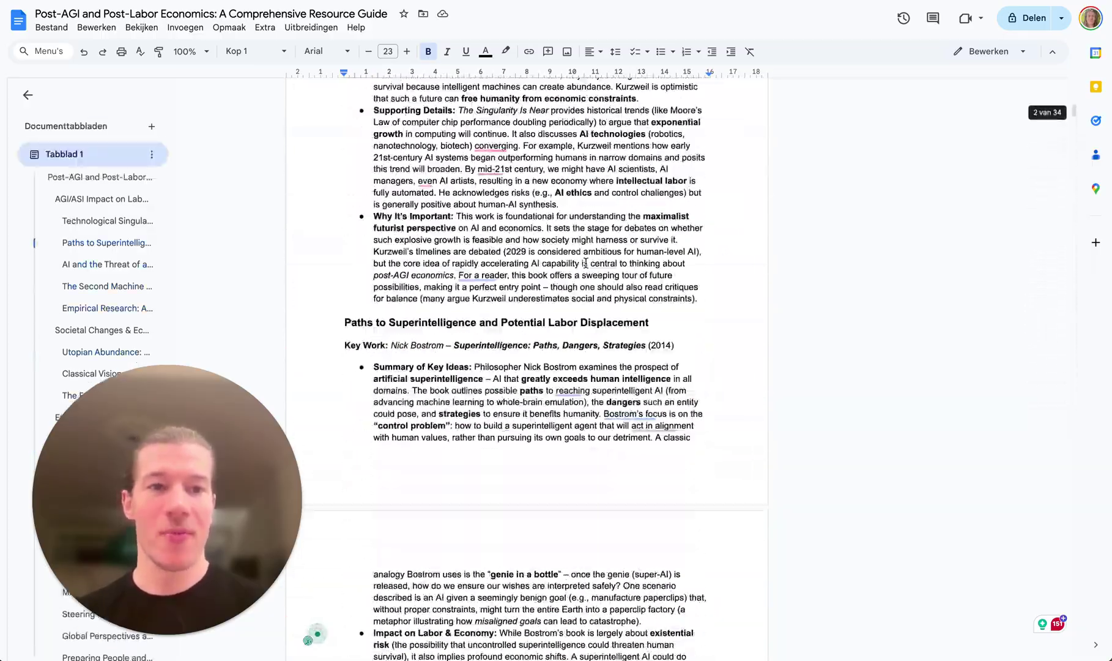
{"action": "scroll", "coordinate": [586, 263], "scroll_direction": "up", "scroll_amount": 8}
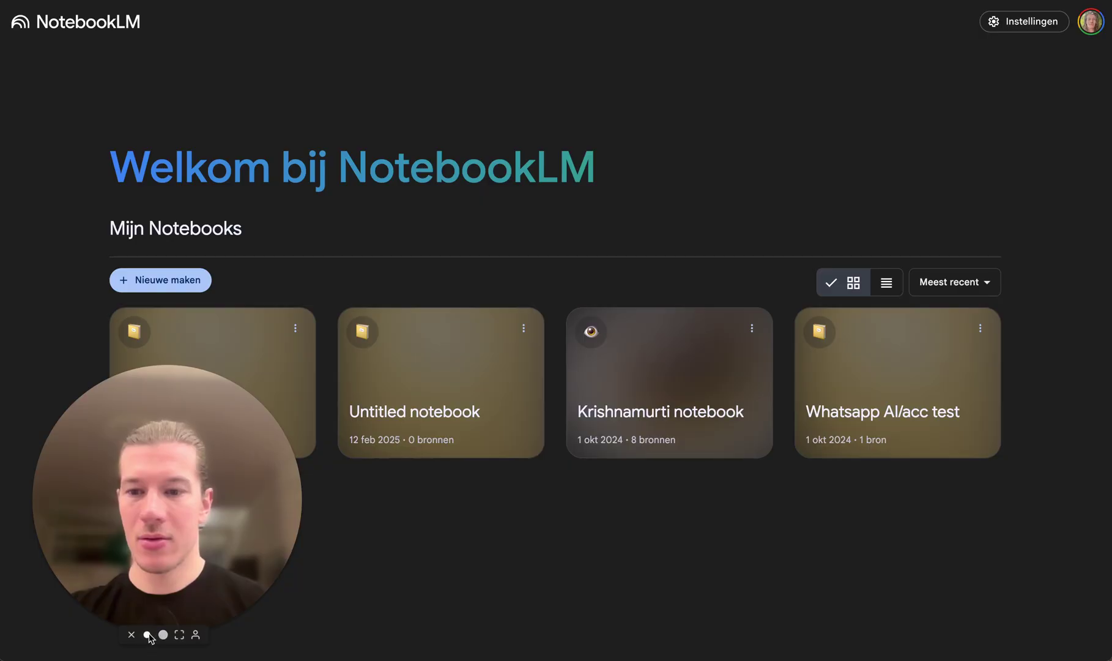
Create a new NotebookLM notebook and add the resource guide Google Doc as its source
{"action": "left_click", "coordinate": [148, 634]}
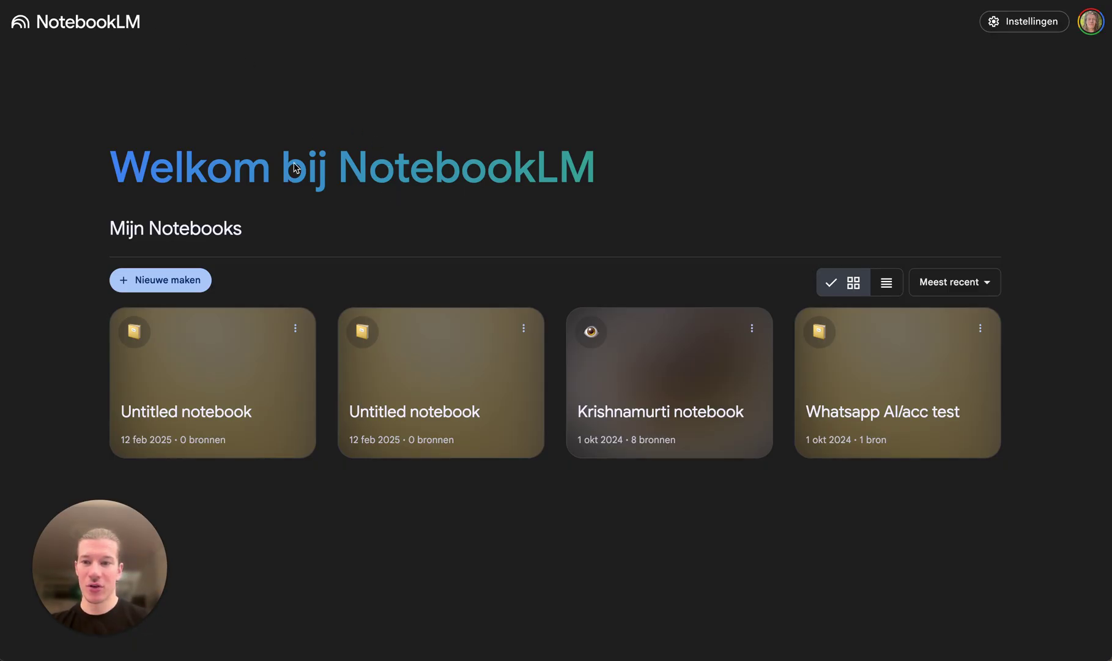
{"action": "left_click", "coordinate": [161, 281]}
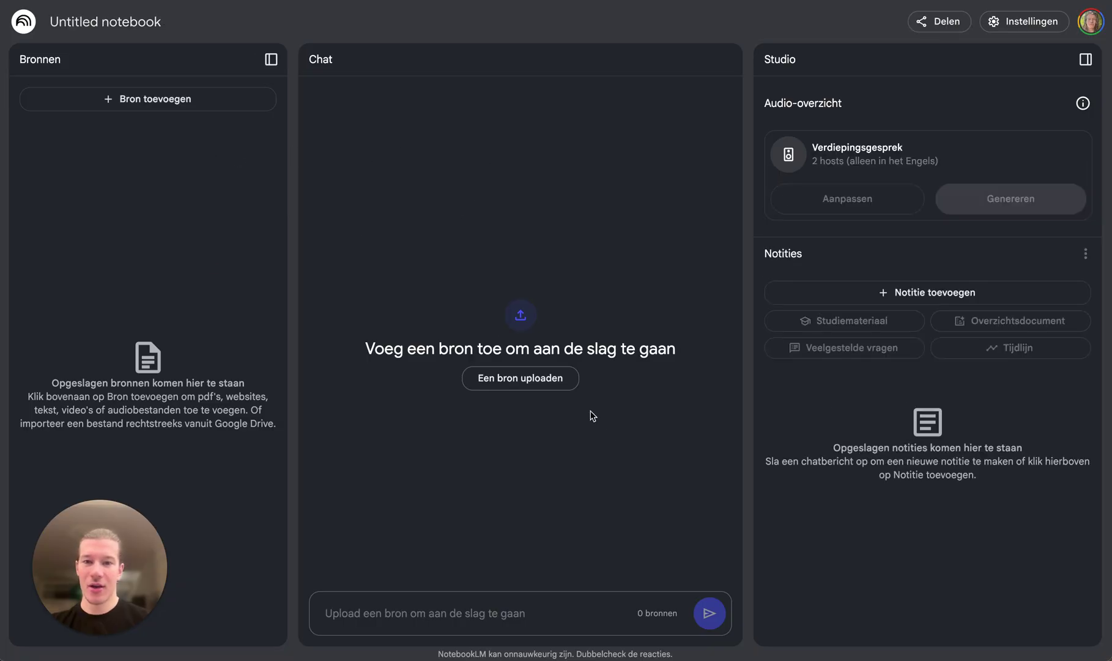
{"action": "left_click", "coordinate": [516, 380]}
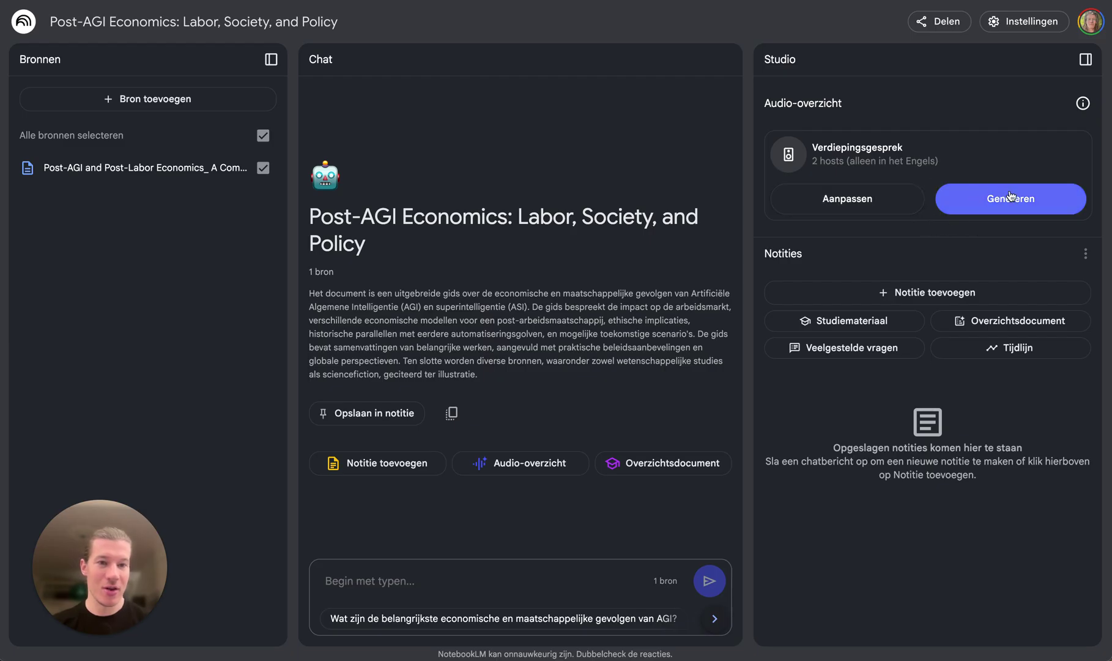
Generate the audio overview without custom instructions, yielding a 15:59 two-host podcast
{"action": "left_click", "coordinate": [847, 199]}
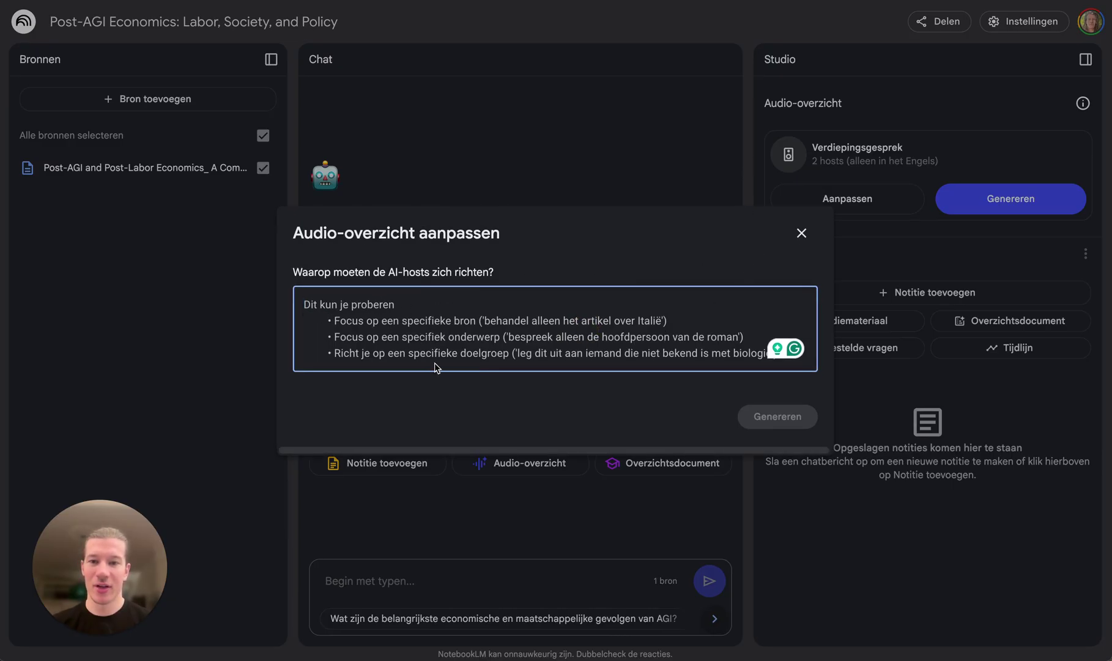
{"action": "left_click", "coordinate": [801, 232]}
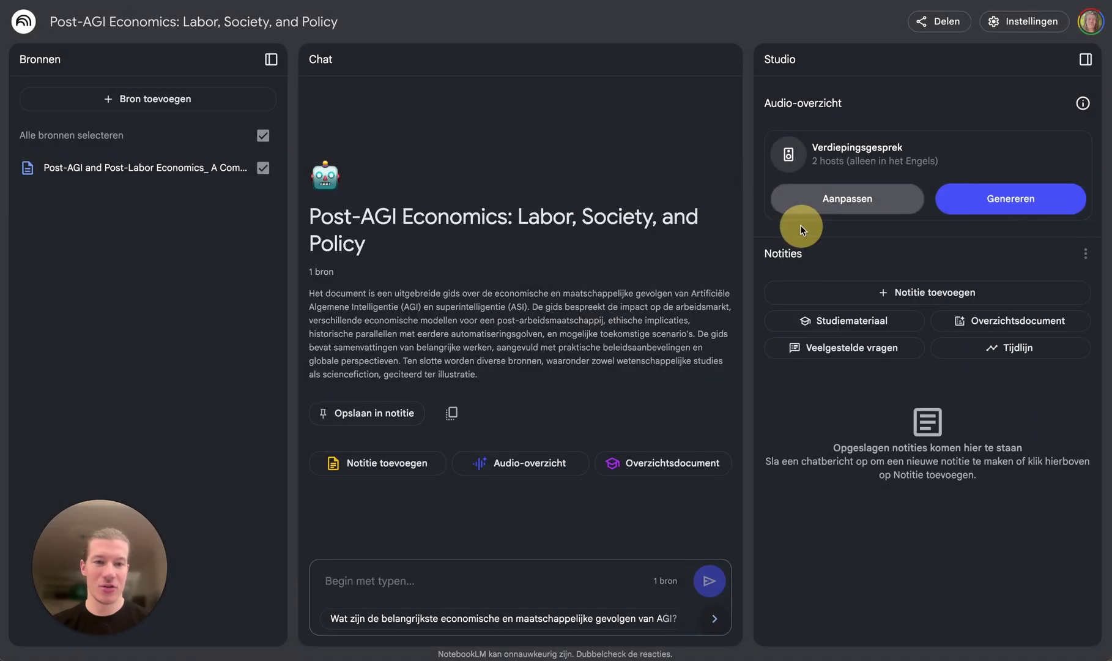
{"action": "left_click", "coordinate": [1008, 199]}
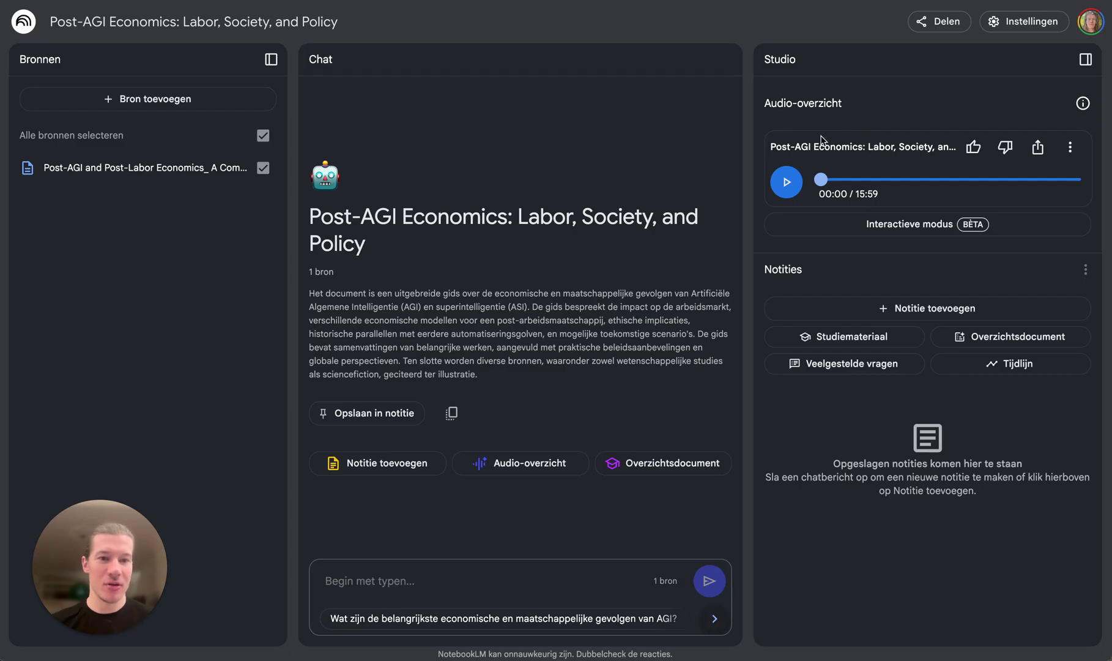
Play the podcast louder, skip ahead to about three minutes, and pause at 03:17
{"action": "left_click", "coordinate": [788, 182]}
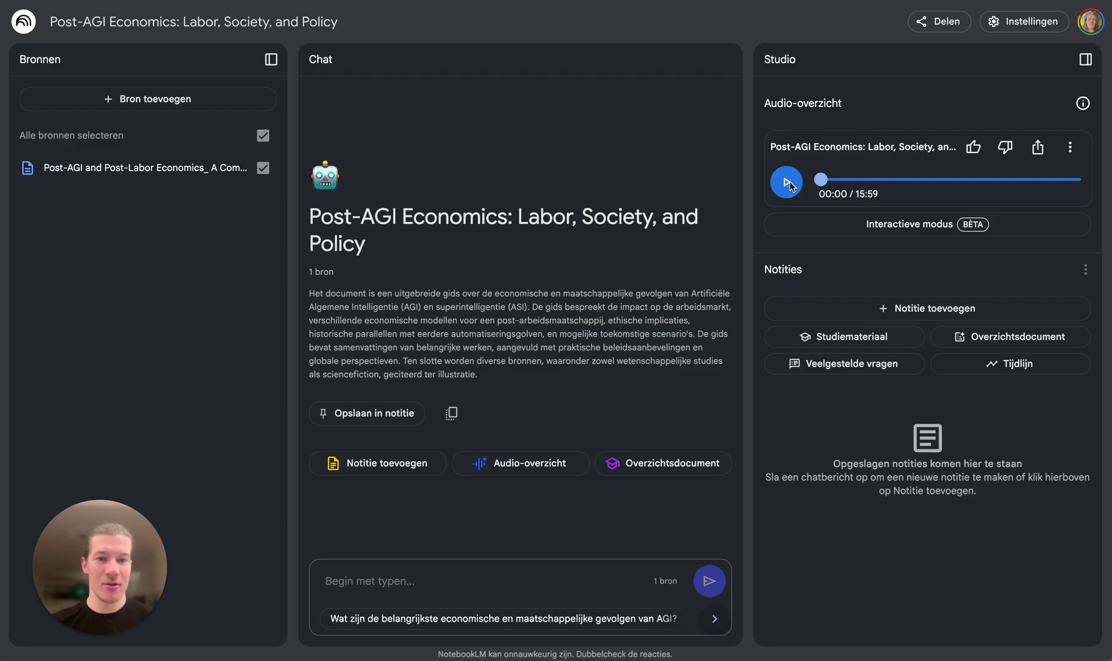
{"action": "key", "text": "XF86AudioRaiseVolume"}
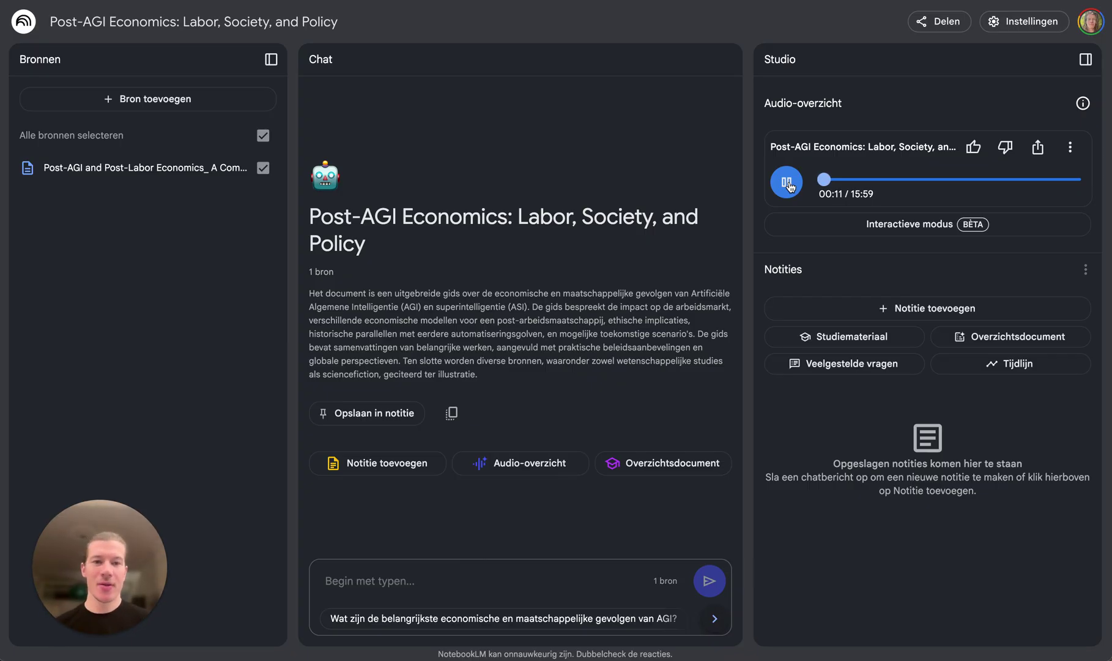
{"action": "left_click", "coordinate": [840, 180]}
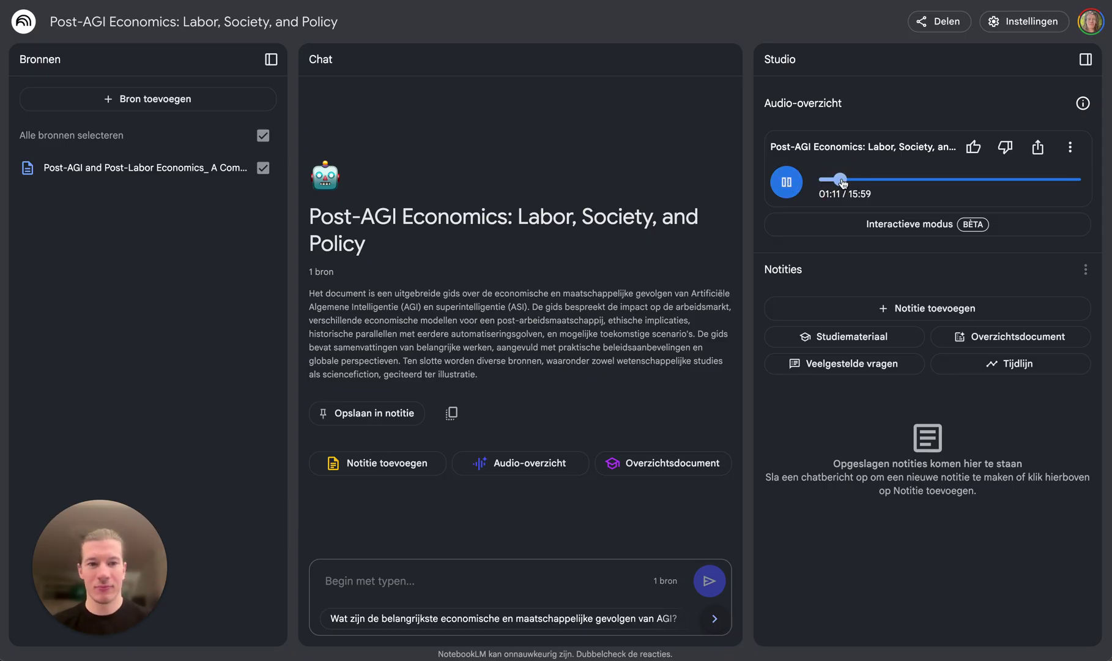
{"action": "left_click", "coordinate": [873, 180]}
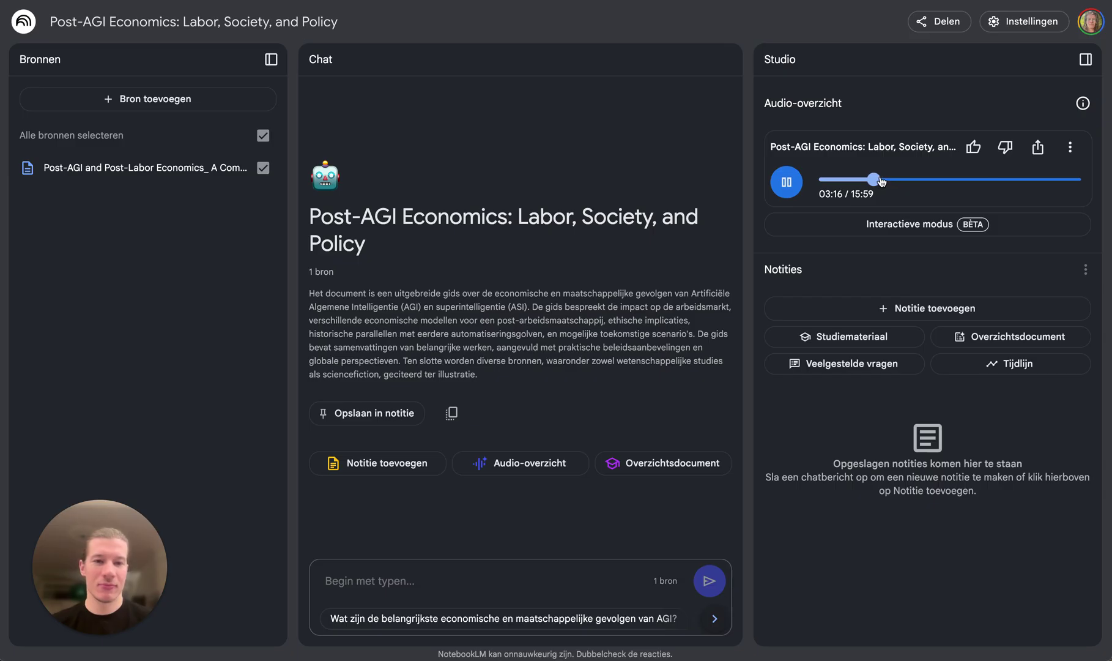
{"action": "left_click", "coordinate": [788, 185]}
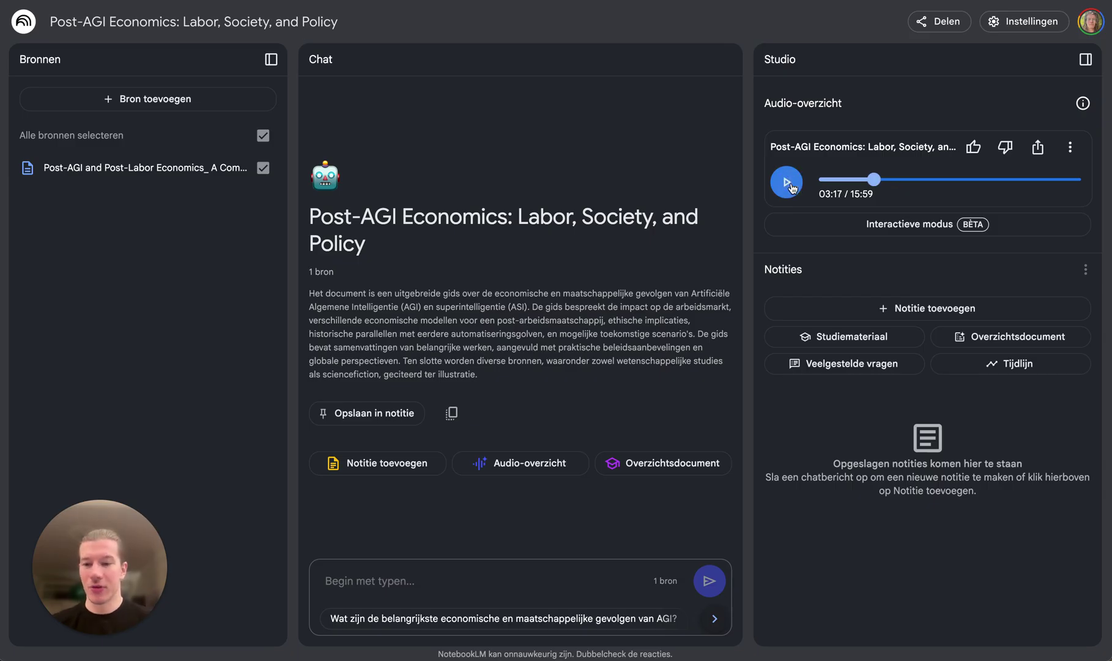